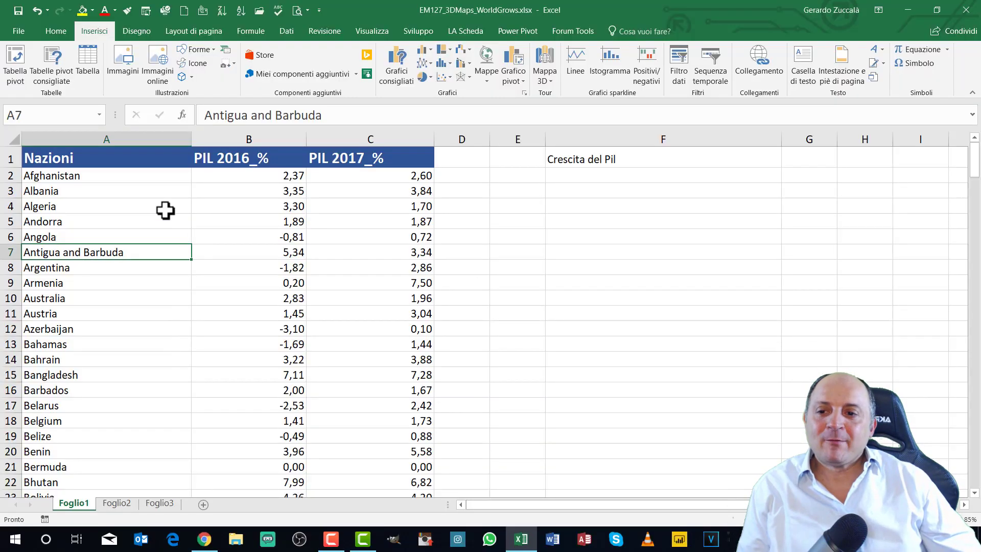
Select the GDP table and its nation, 2016 and 2017 growth columns, noting empty columns D and E.
{"action": "mouse_move", "coordinate": [105, 158]}
{"action": "left_mouse_down"}
{"action": "mouse_move", "coordinate": [383, 187]}
{"action": "mouse_move", "coordinate": [368, 406]}
{"action": "left_mouse_up"}
{"action": "left_click_drag", "start_coordinate": [142, 155], "coordinate": [124, 474]}
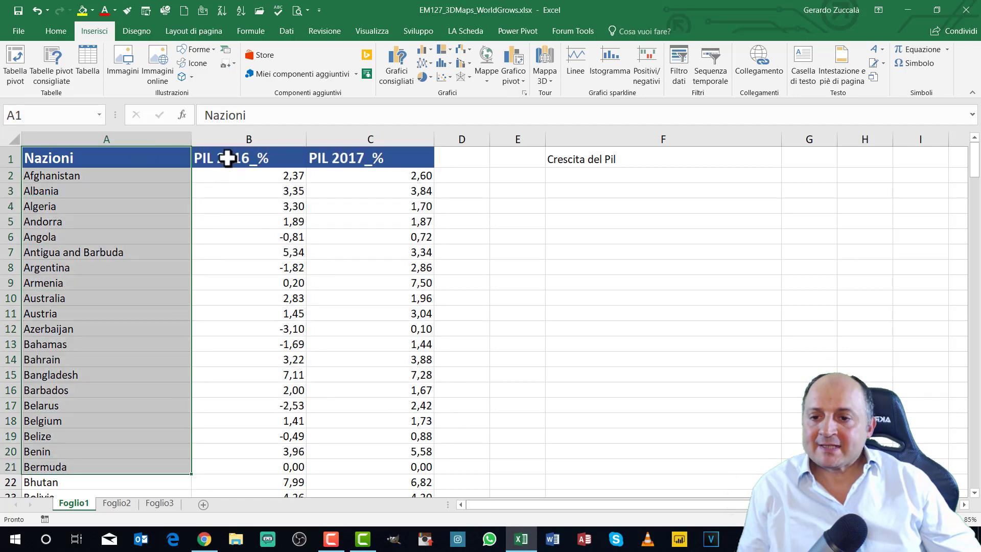
{"action": "left_click_drag", "start_coordinate": [228, 158], "coordinate": [214, 437]}
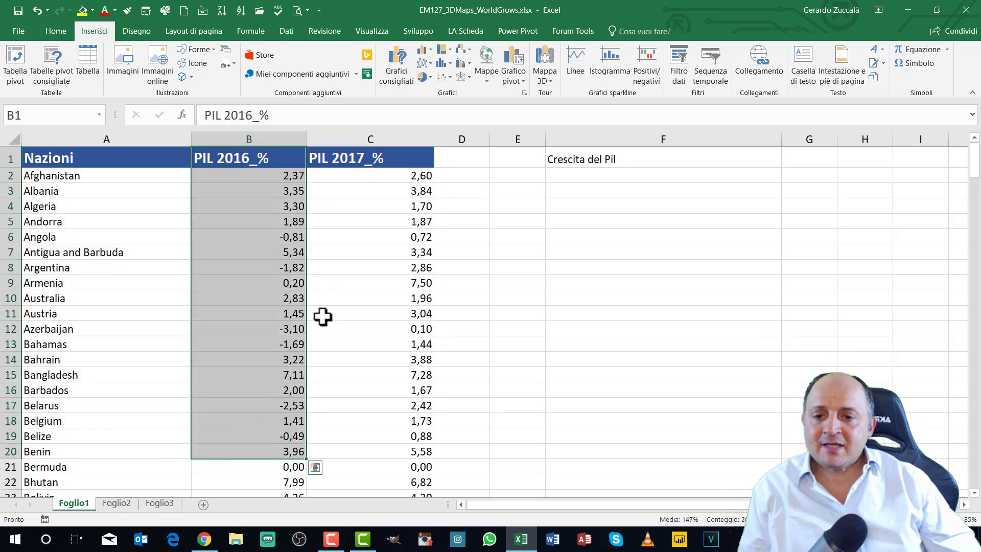
{"action": "left_click_drag", "start_coordinate": [354, 160], "coordinate": [341, 399]}
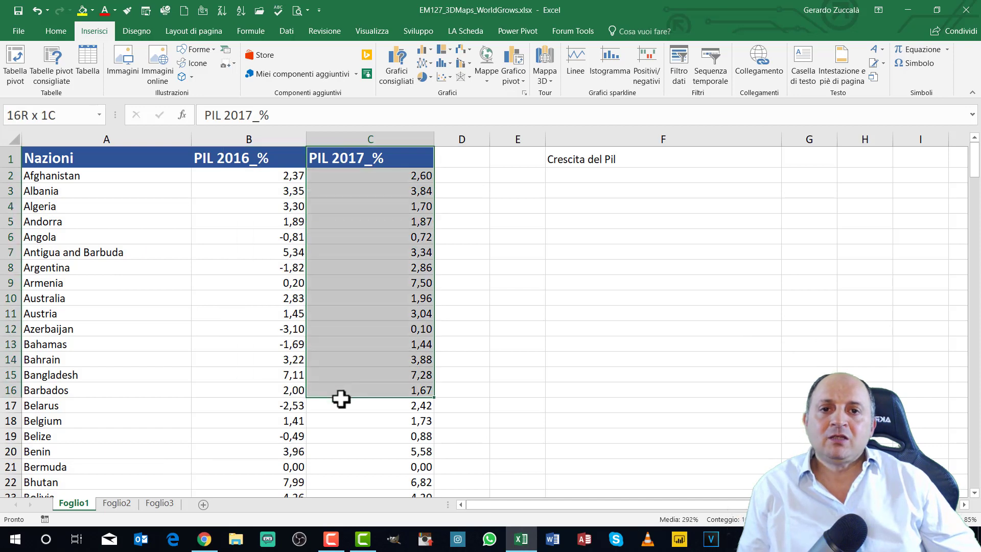
{"action": "left_click_drag", "start_coordinate": [478, 150], "coordinate": [477, 337]}
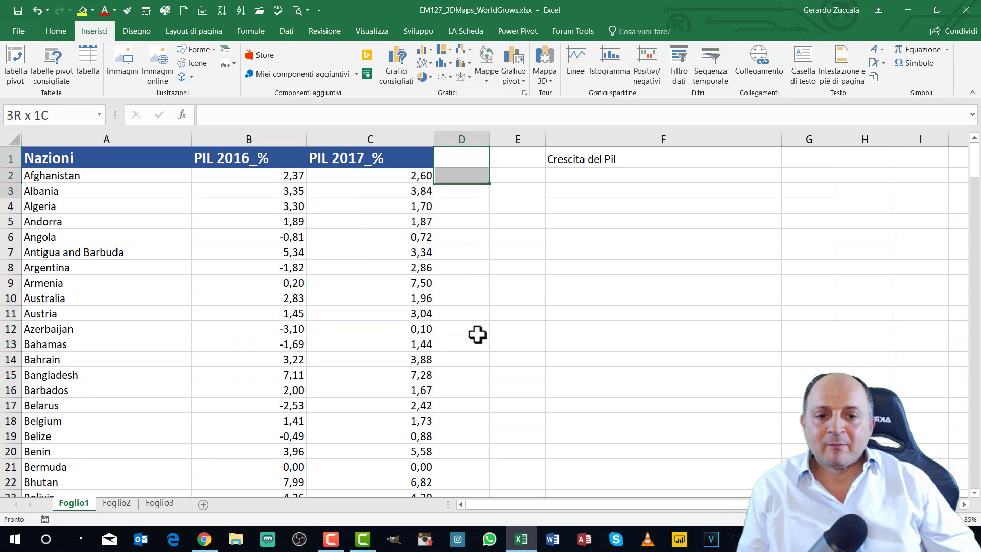
{"action": "left_click_drag", "start_coordinate": [523, 160], "coordinate": [531, 345]}
{"action": "left_click_drag", "start_coordinate": [627, 159], "coordinate": [572, 314]}
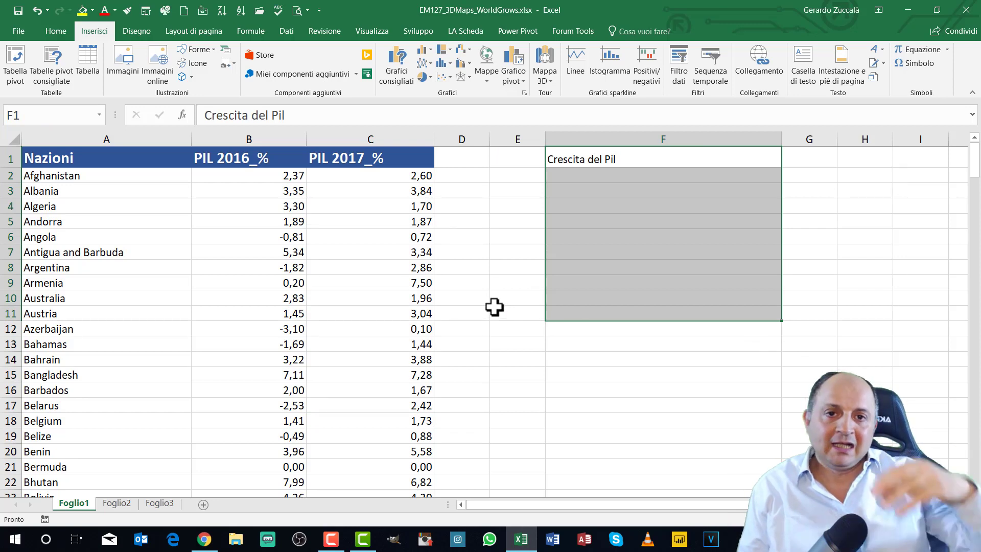
{"action": "left_click", "coordinate": [86, 175]}
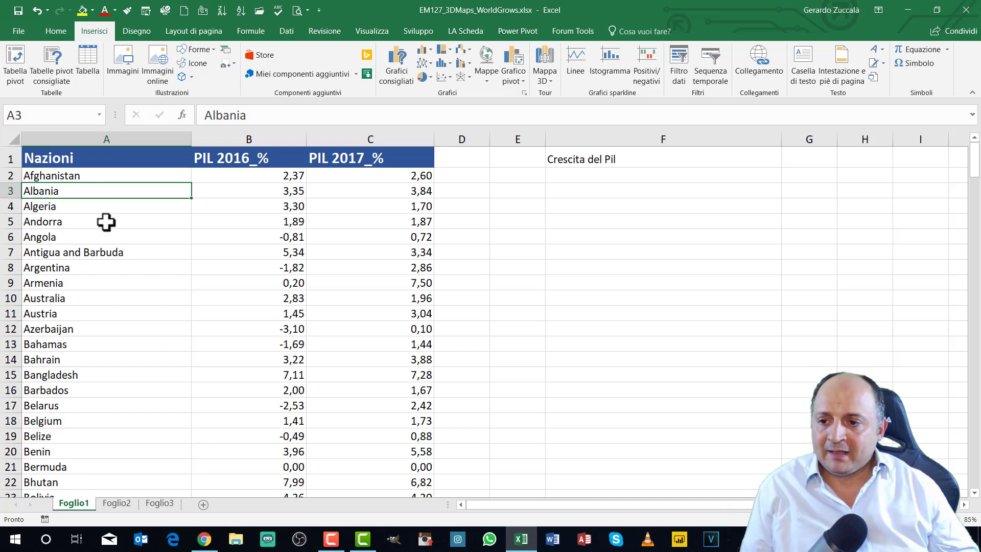
Select Angola's and Antigua and Barbuda's growth values, then the nation names and both years' growth ranges.
{"action": "left_click", "coordinate": [272, 239]}
{"action": "left_click", "coordinate": [345, 238]}
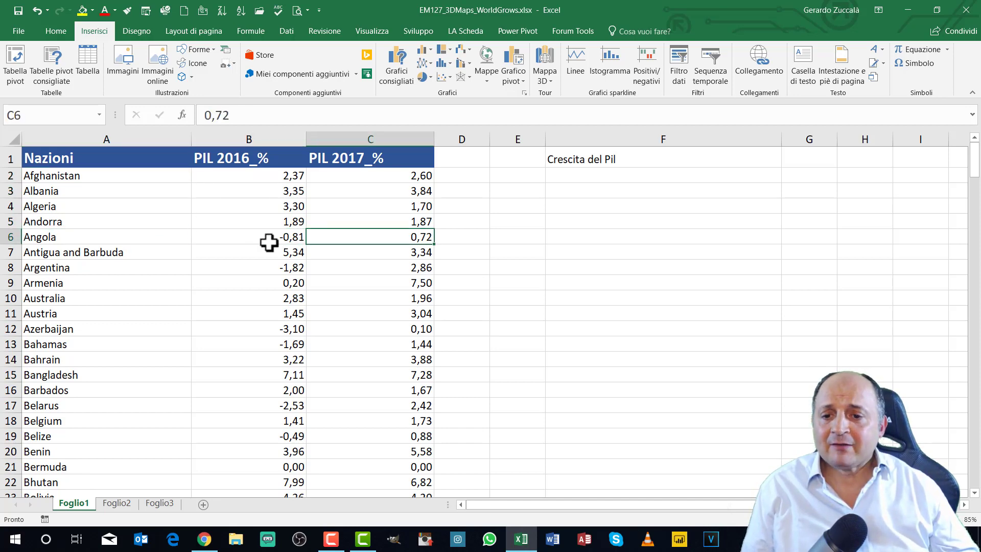
{"action": "left_click", "coordinate": [217, 250]}
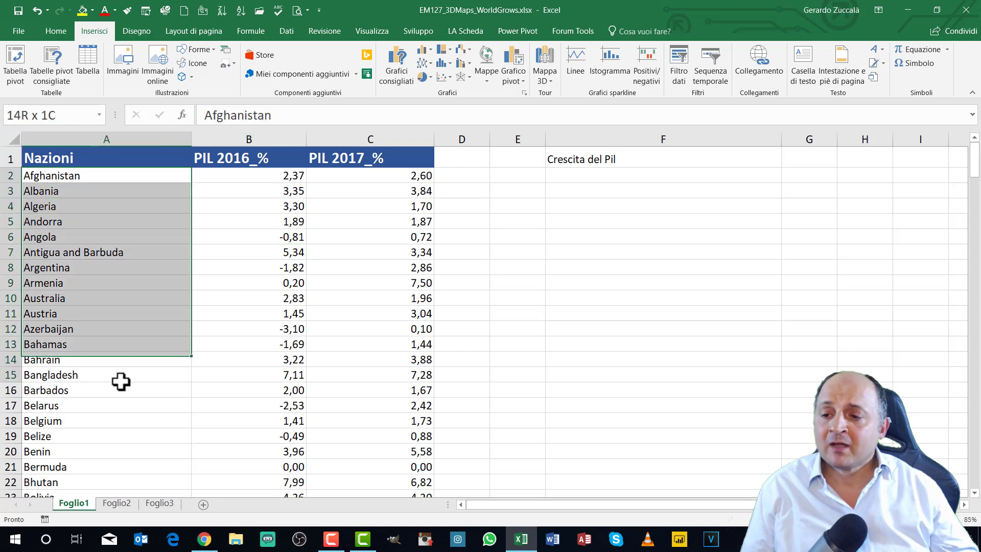
{"action": "left_click_drag", "start_coordinate": [129, 182], "coordinate": [123, 388]}
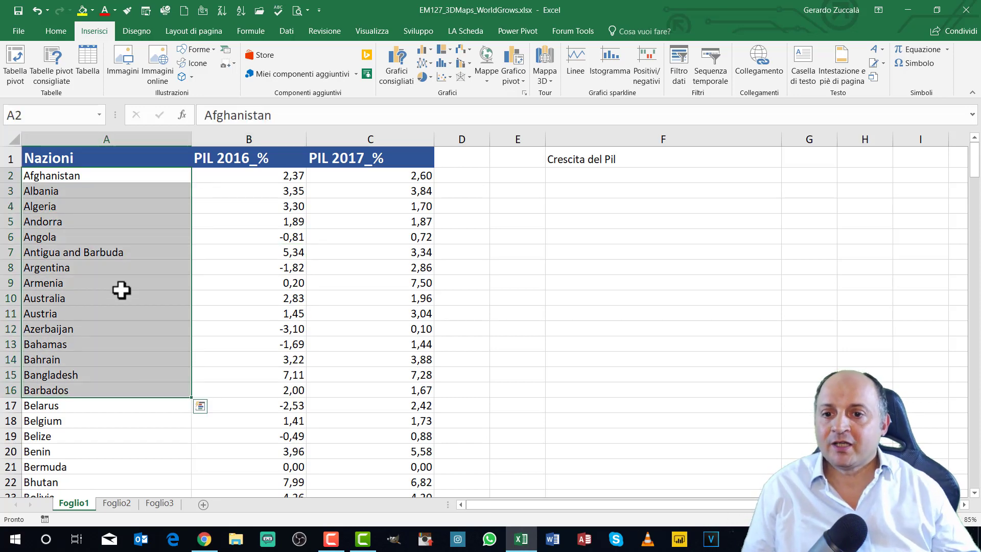
{"action": "left_click_drag", "start_coordinate": [283, 179], "coordinate": [370, 333]}
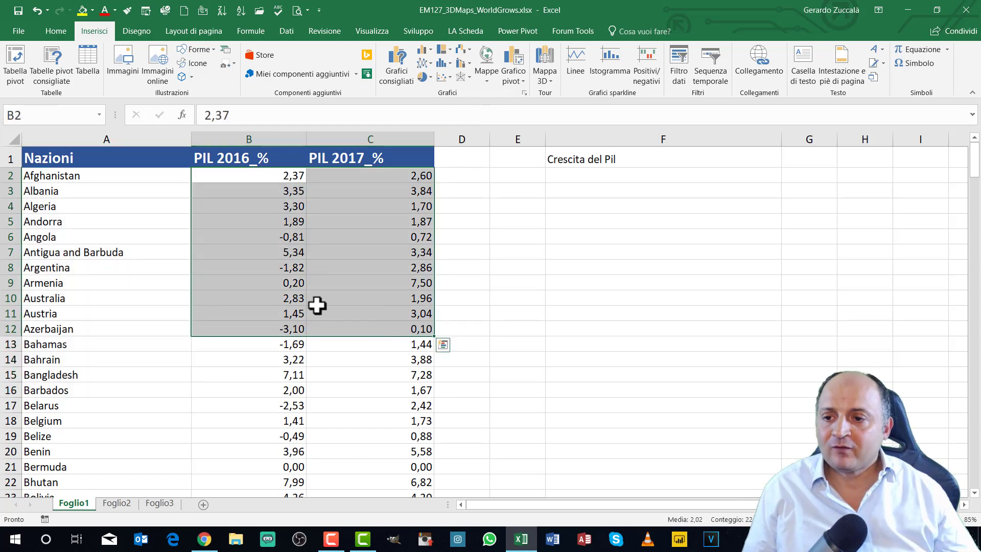
{"action": "left_click_drag", "start_coordinate": [138, 177], "coordinate": [112, 365]}
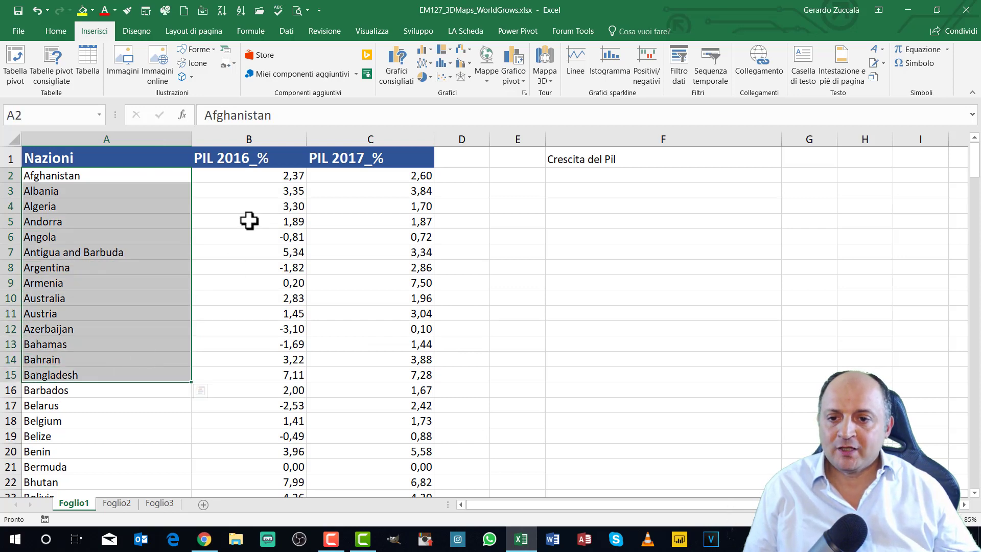
{"action": "mouse_move", "coordinate": [284, 176]}
{"action": "left_mouse_down"}
{"action": "mouse_move", "coordinate": [383, 353]}
{"action": "mouse_move", "coordinate": [370, 412]}
{"action": "left_mouse_up"}
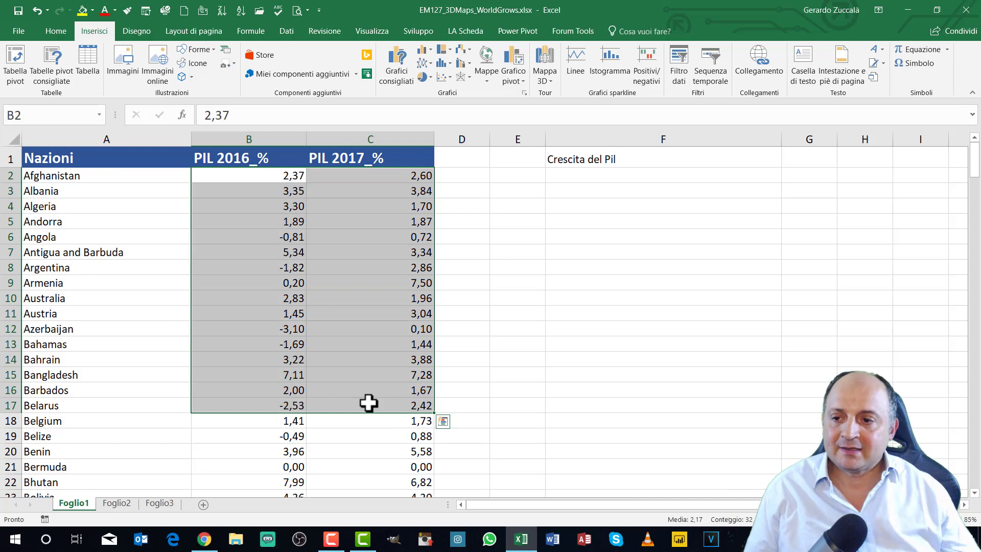
{"action": "left_click_drag", "start_coordinate": [128, 294], "coordinate": [125, 344]}
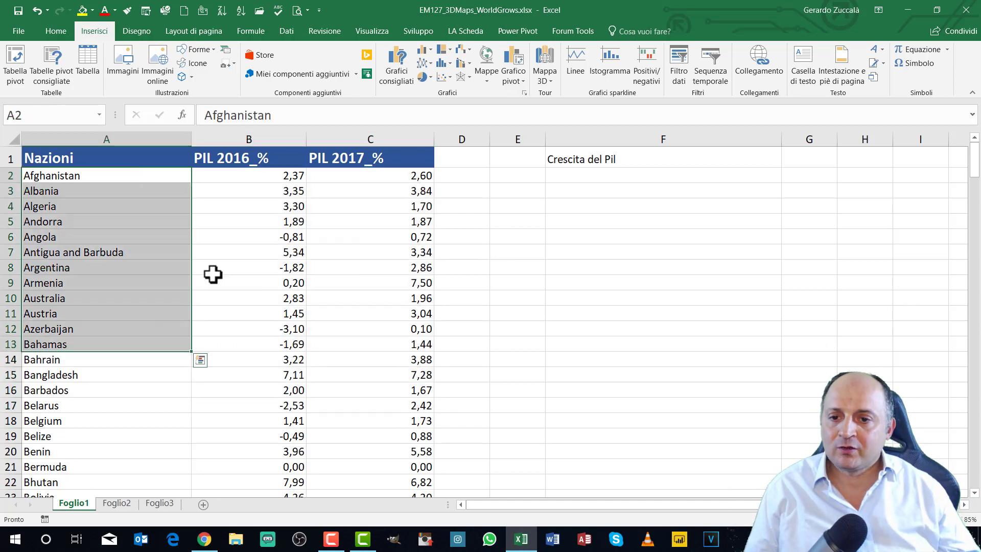
{"action": "left_click_drag", "start_coordinate": [265, 193], "coordinate": [276, 252]}
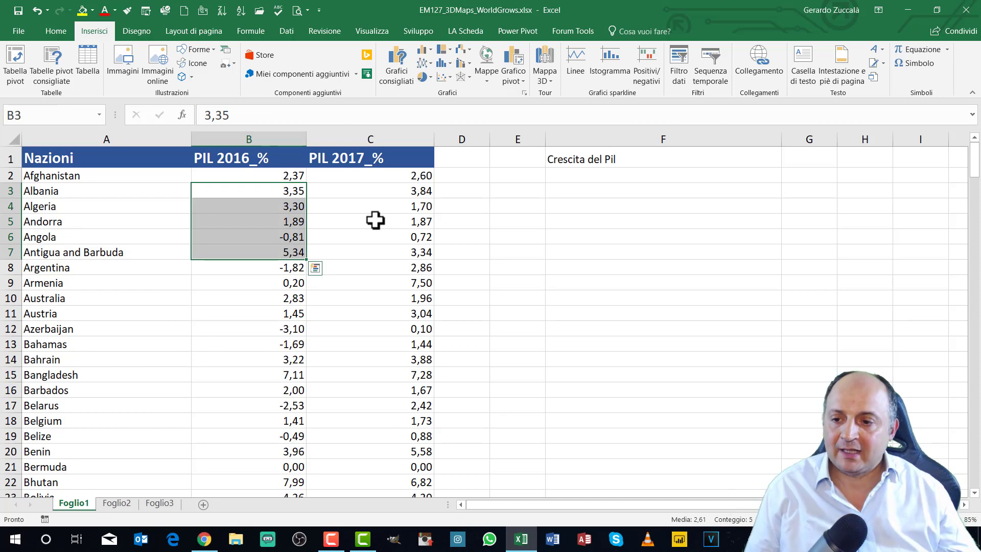
Select sample cells such as Australia, Angola's -0,81, Austria's 1,45 and the -1,82 and 0,20 values.
{"action": "left_click", "coordinate": [125, 295]}
{"action": "left_click", "coordinate": [223, 253]}
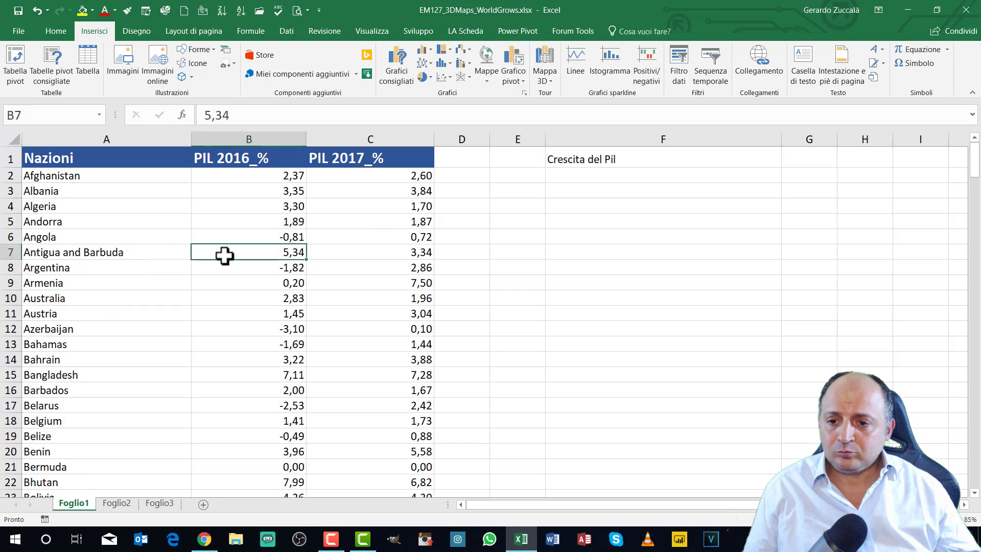
{"action": "left_click_drag", "start_coordinate": [123, 176], "coordinate": [117, 375]}
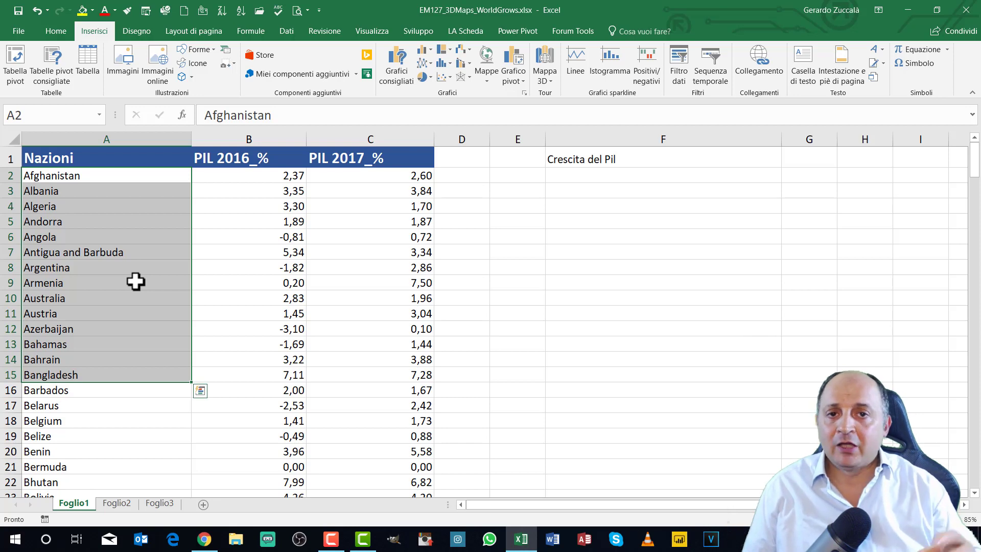
{"action": "left_click", "coordinate": [109, 233]}
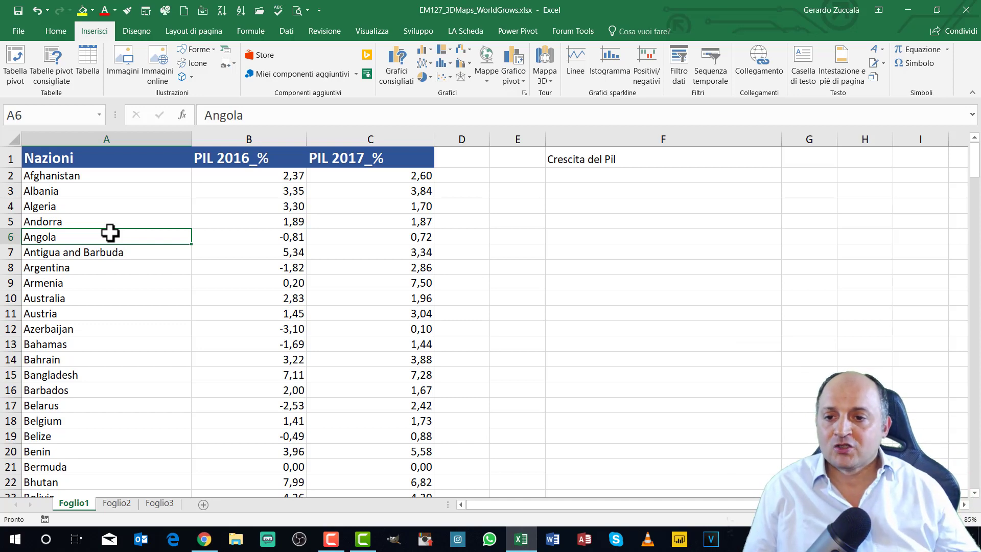
{"action": "left_click", "coordinate": [279, 242]}
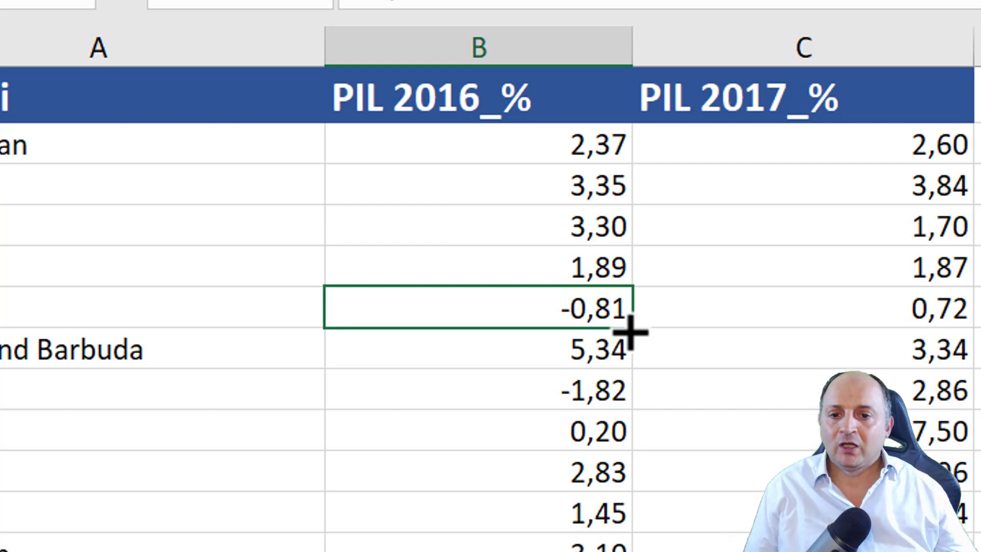
{"action": "left_click", "coordinate": [605, 503]}
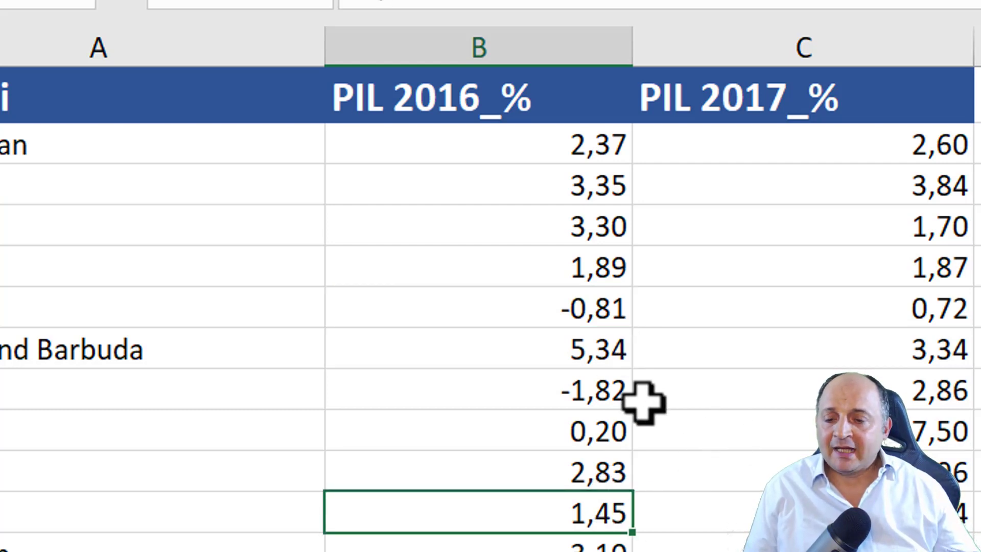
{"action": "left_click", "coordinate": [479, 381]}
{"action": "key", "text": "Down"}
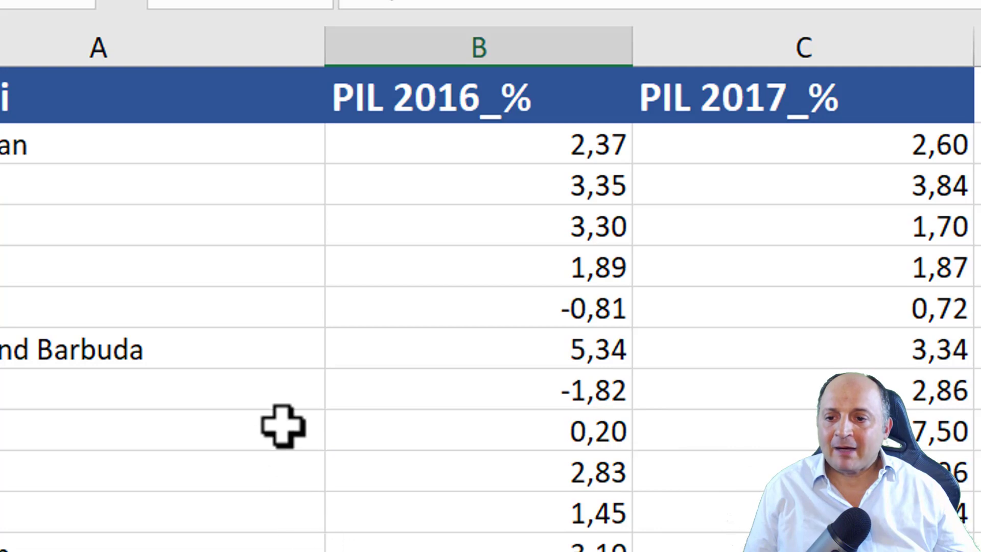
{"action": "left_click", "coordinate": [510, 349]}
{"action": "left_click_drag", "start_coordinate": [631, 337], "coordinate": [568, 327]}
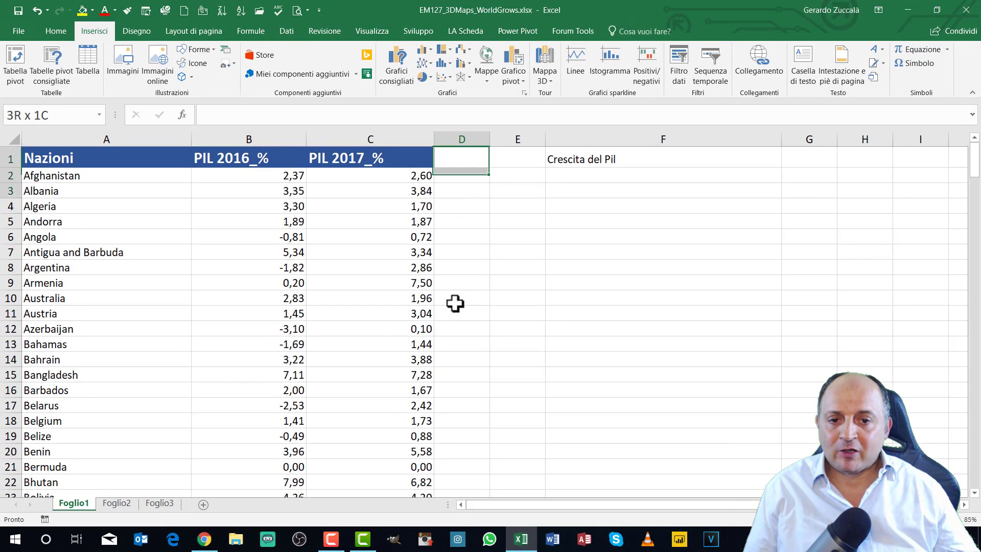
Select Andorra, Australia's 2,83 and Bangladesh's 7,11 growth values, plus the empty cells in column D.
{"action": "left_click_drag", "start_coordinate": [462, 158], "coordinate": [449, 427]}
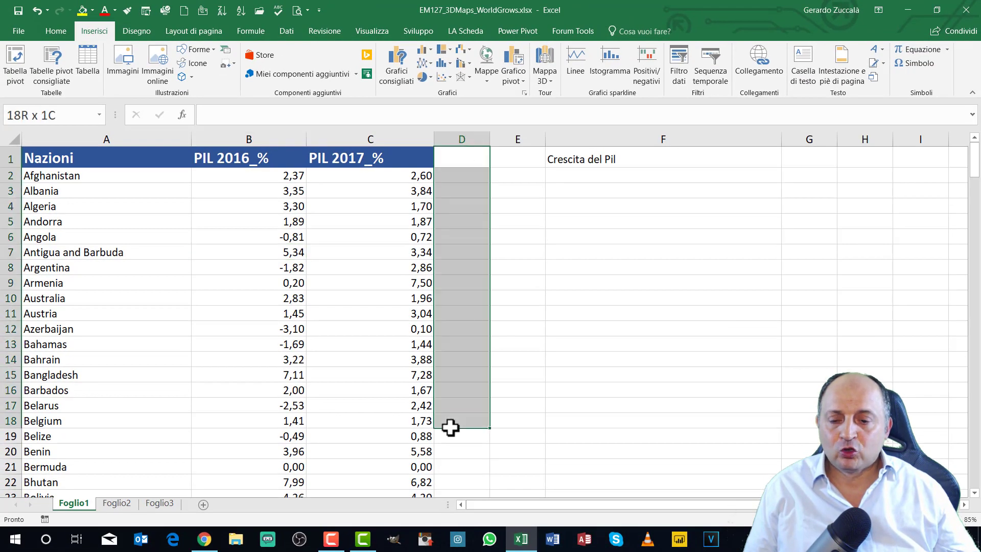
{"action": "left_click", "coordinate": [142, 256]}
{"action": "left_click", "coordinate": [153, 225]}
{"action": "left_click", "coordinate": [280, 223]}
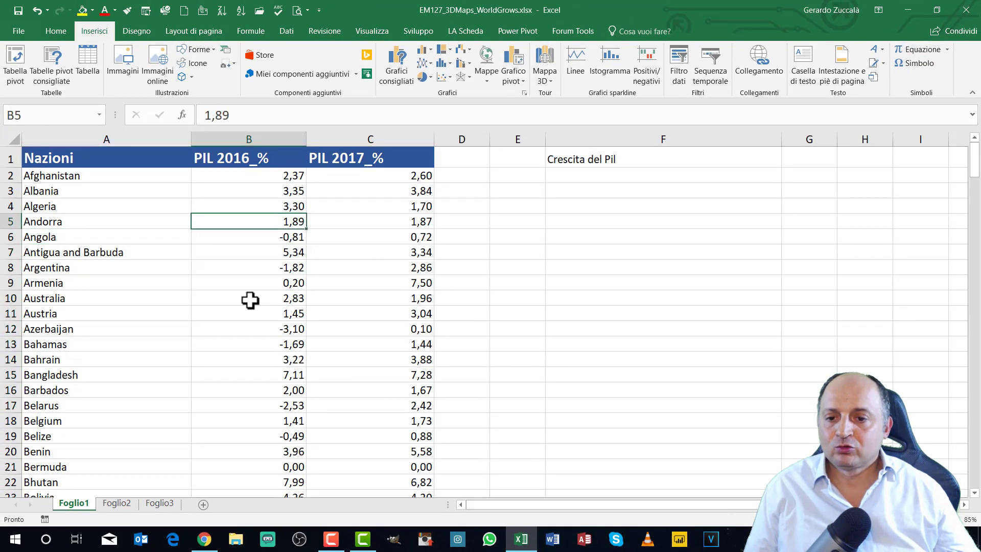
{"action": "left_click", "coordinate": [250, 300]}
{"action": "left_click", "coordinate": [235, 373]}
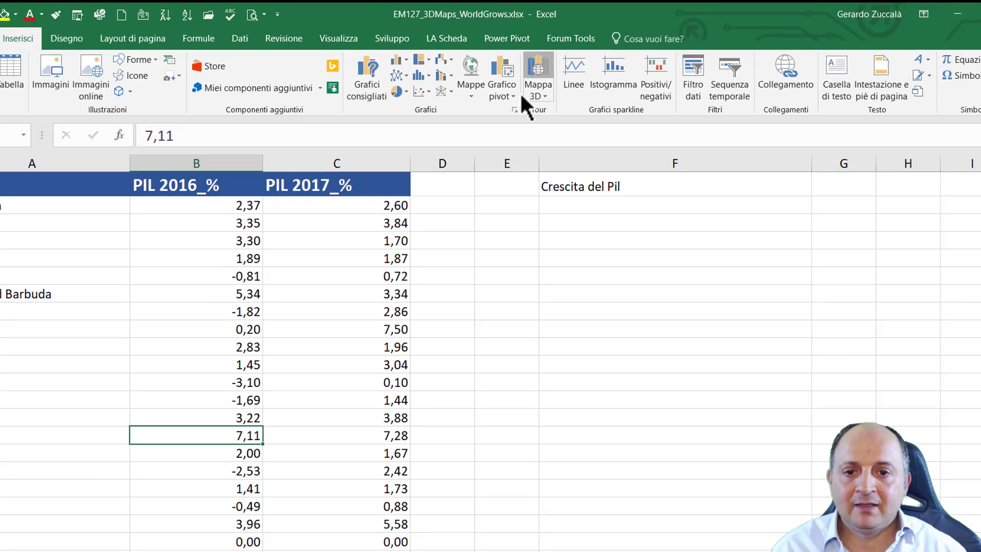
Delete the existing Tour 1 from the 3D Maps tour list, confirming the deletion.
{"action": "left_click", "coordinate": [411, 257]}
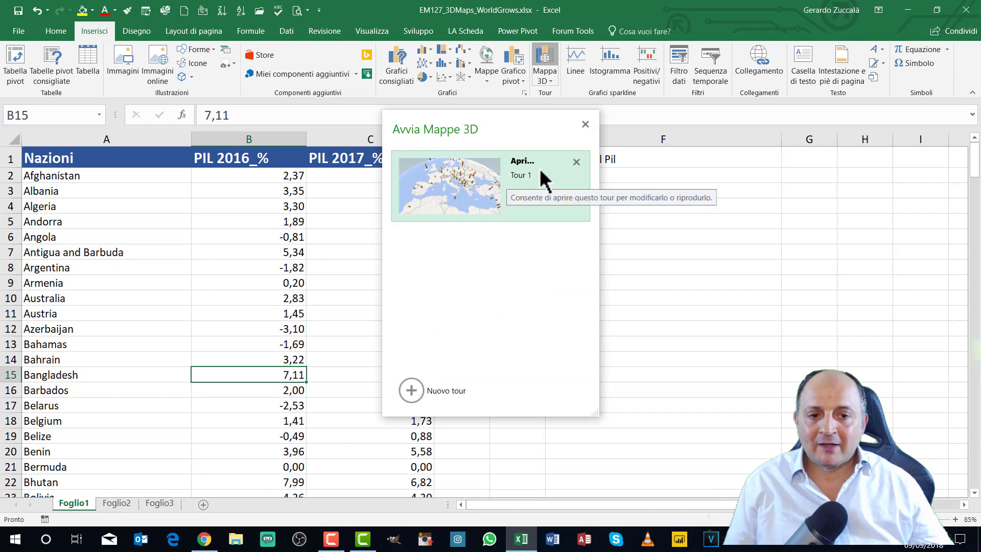
{"action": "left_click", "coordinate": [576, 162]}
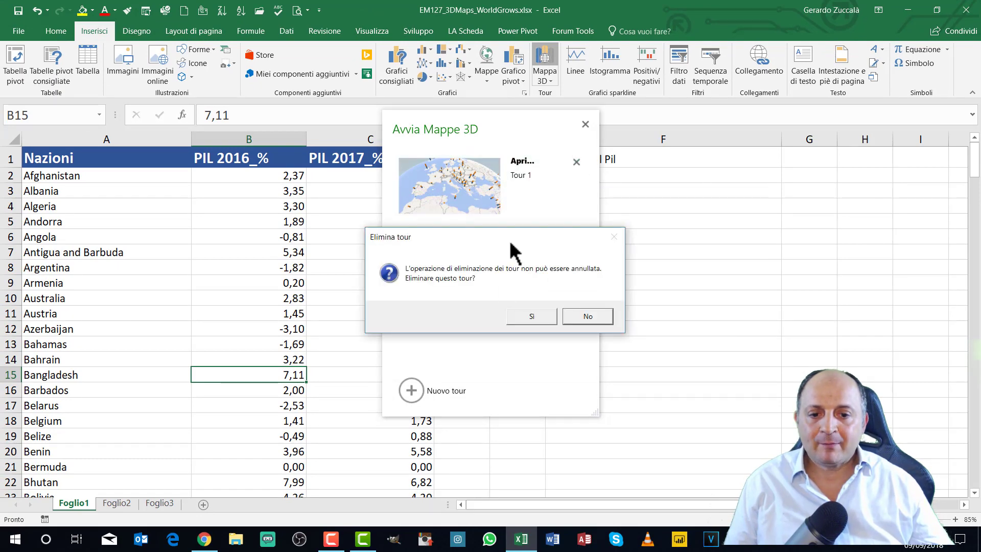
{"action": "left_click", "coordinate": [538, 319]}
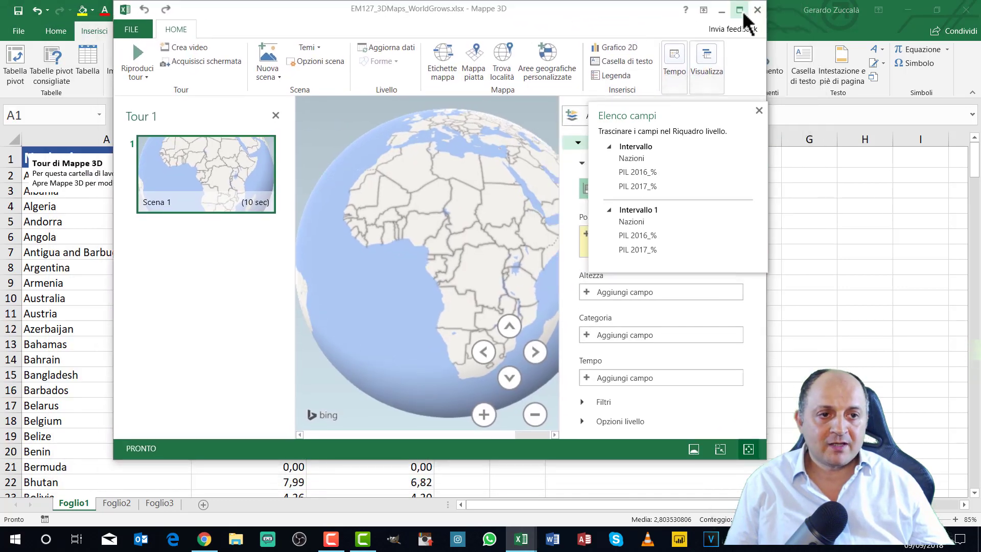
Maximise 3D Maps, move the field list aside, and set Nazioni as Livello 1's location.
{"action": "left_click", "coordinate": [739, 9]}
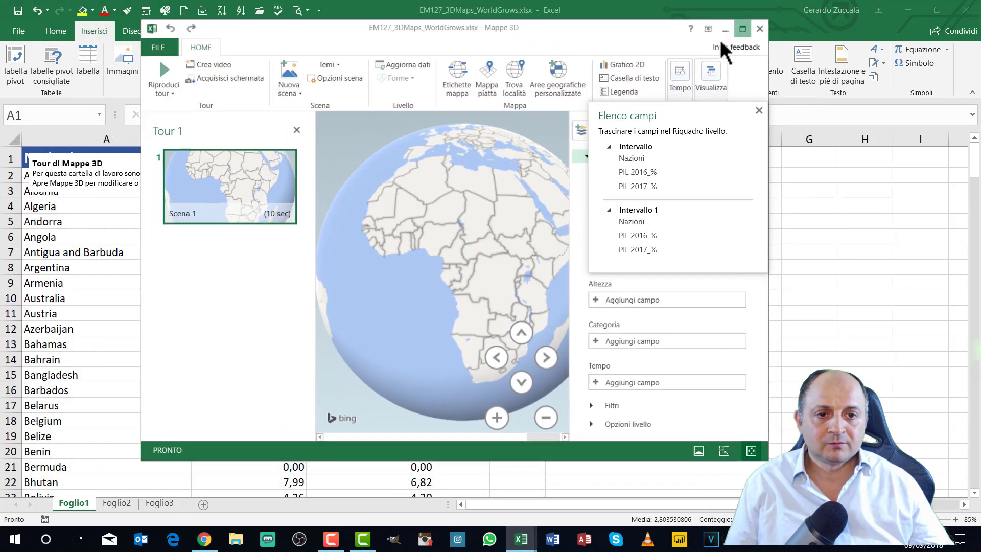
{"action": "mouse_move", "coordinate": [705, 110]}
{"action": "left_mouse_down"}
{"action": "mouse_move", "coordinate": [678, 133]}
{"action": "mouse_move", "coordinate": [701, 109]}
{"action": "mouse_move", "coordinate": [687, 111]}
{"action": "mouse_move", "coordinate": [700, 108]}
{"action": "left_mouse_up"}
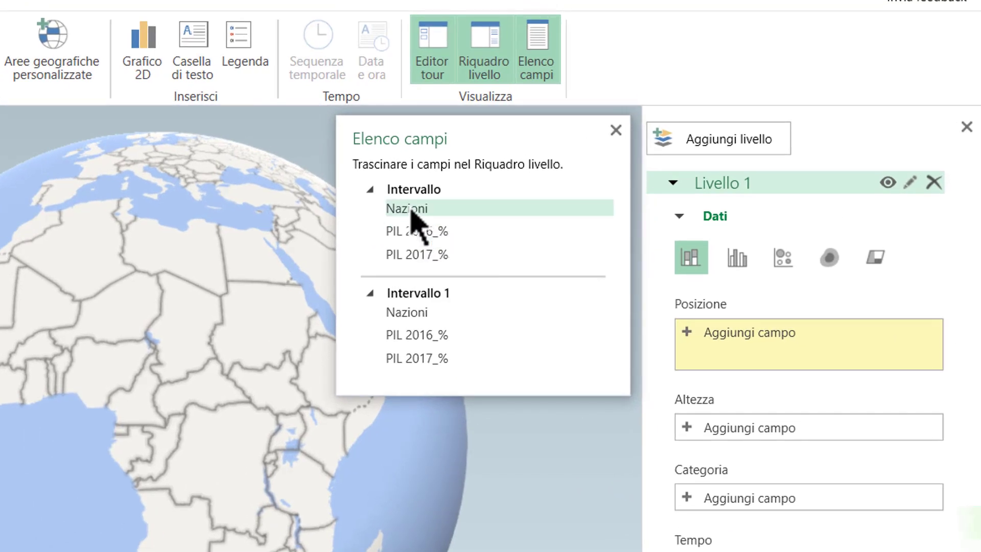
{"action": "mouse_move", "coordinate": [414, 214]}
{"action": "left_mouse_down"}
{"action": "mouse_move", "coordinate": [730, 352]}
{"action": "mouse_move", "coordinate": [728, 336]}
{"action": "left_mouse_up"}
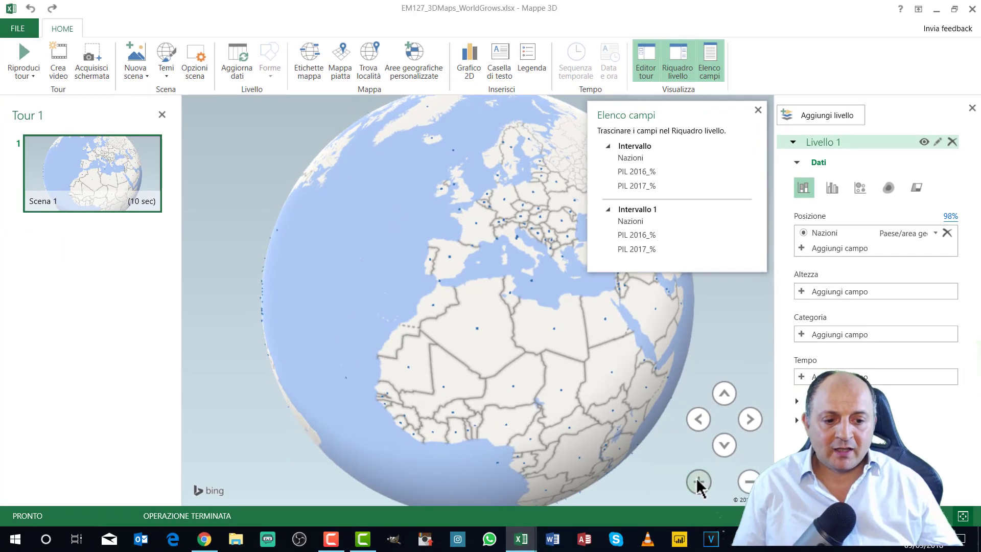
Zoom in and shift the globe so Scene 1 frames Europe, Scandinavia and the Mediterranean.
{"action": "left_click", "coordinate": [698, 481]}
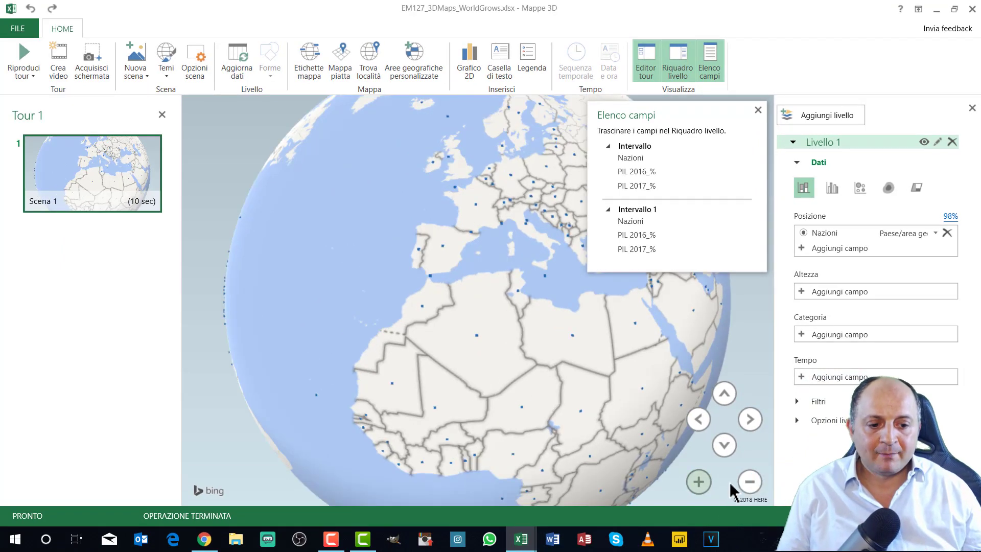
{"action": "left_click", "coordinate": [750, 482]}
{"action": "scroll", "coordinate": [455, 295], "scroll_direction": "up", "scroll_amount": 1}
{"action": "scroll", "coordinate": [450, 289], "scroll_direction": "up", "scroll_amount": 1}
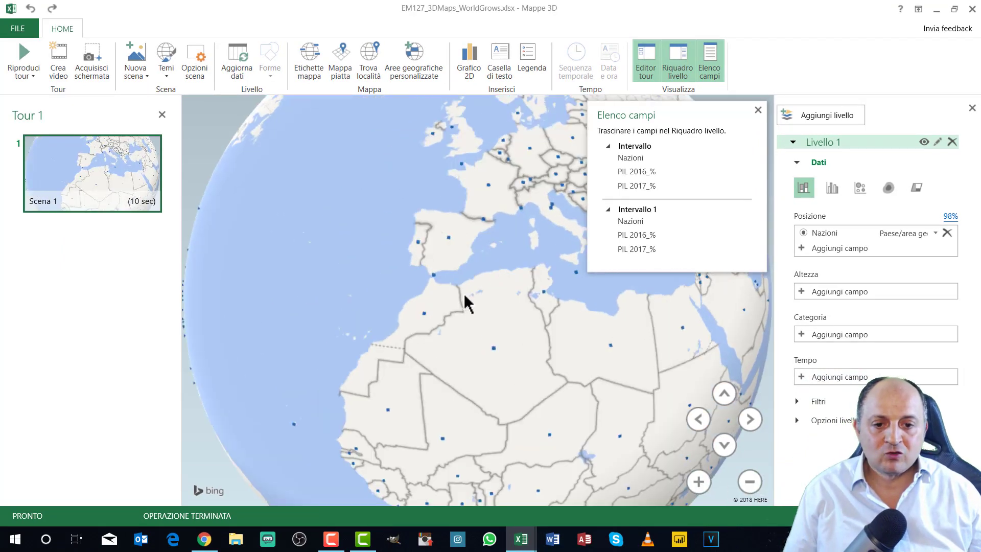
{"action": "scroll", "coordinate": [464, 300], "scroll_direction": "up", "scroll_amount": 2}
{"action": "scroll", "coordinate": [439, 284], "scroll_direction": "up", "scroll_amount": 2}
{"action": "scroll", "coordinate": [397, 294], "scroll_direction": "down", "scroll_amount": 1}
{"action": "scroll", "coordinate": [453, 313], "scroll_direction": "down", "scroll_amount": 2}
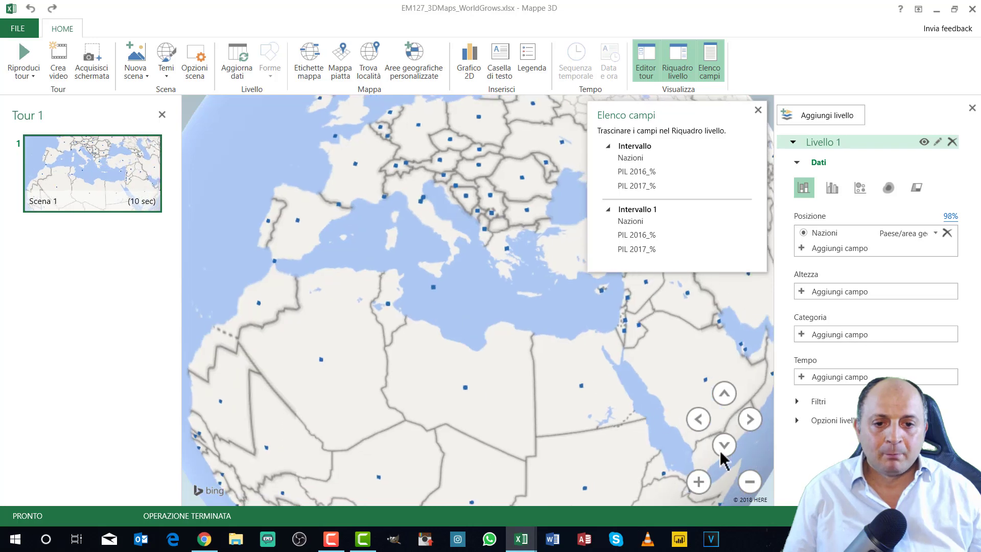
{"action": "left_click", "coordinate": [724, 444]}
{"action": "left_click", "coordinate": [724, 445]}
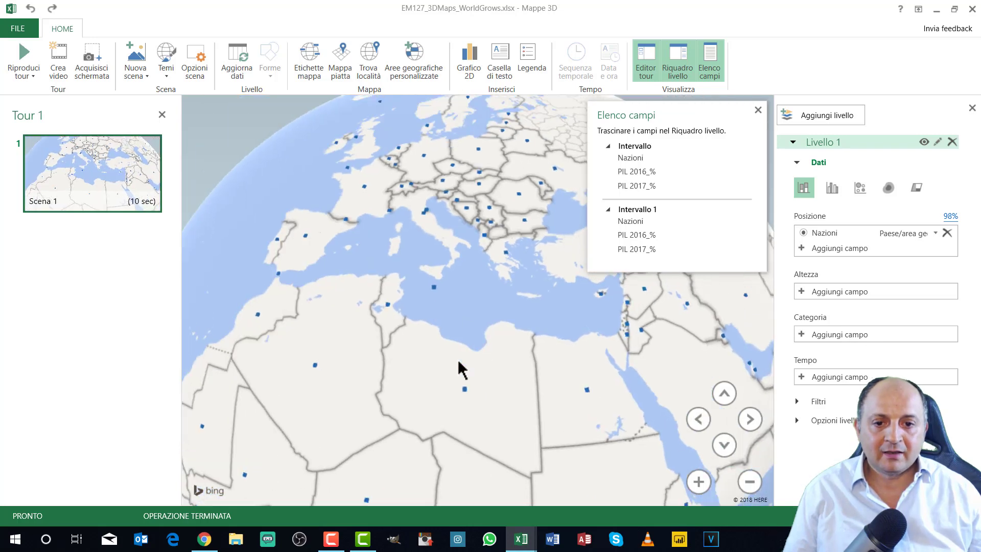
{"action": "left_click", "coordinate": [724, 445]}
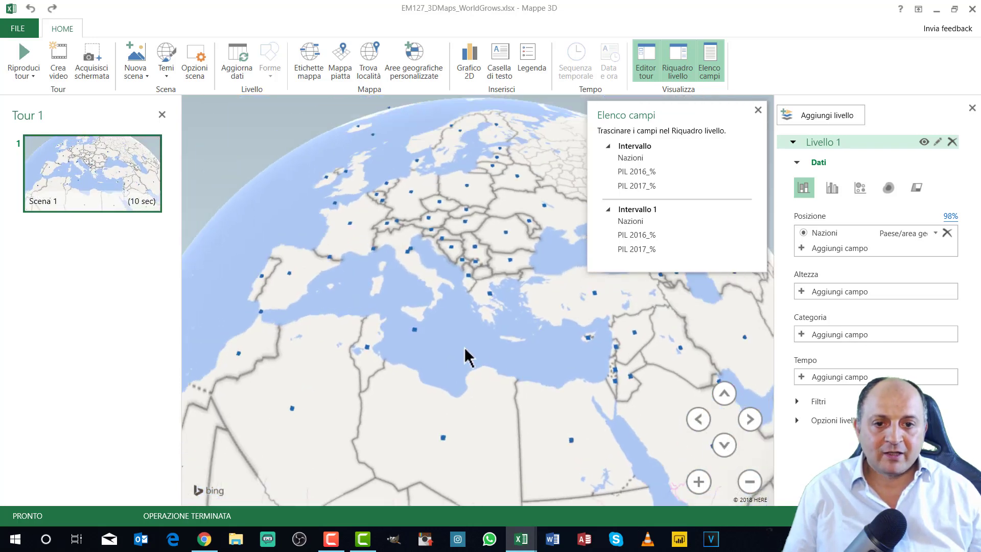
{"action": "scroll", "coordinate": [464, 347], "scroll_direction": "down", "scroll_amount": 1}
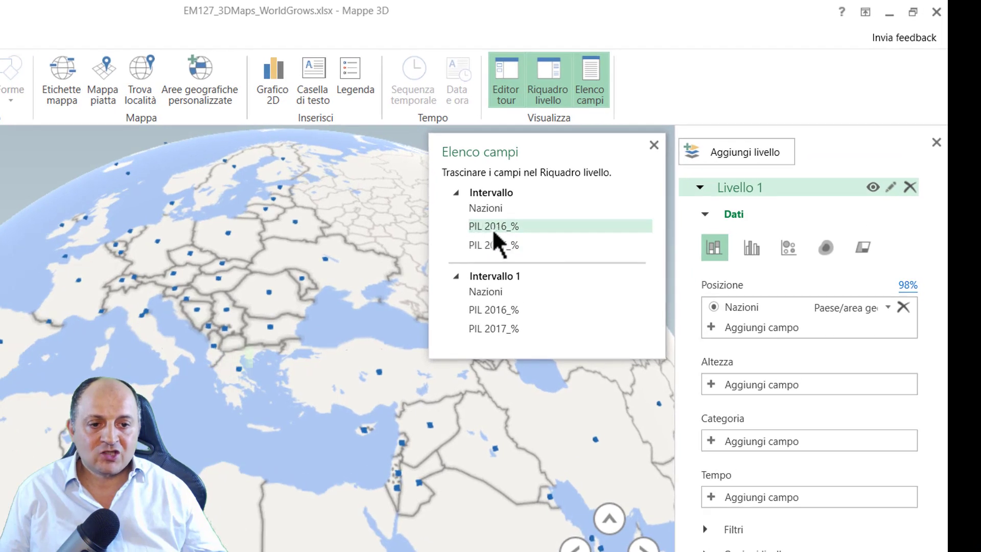
Add PIL 2016_% and PIL 2017_% as column height, ordering PIL 2016_% first.
{"action": "left_click_drag", "start_coordinate": [491, 228], "coordinate": [688, 338]}
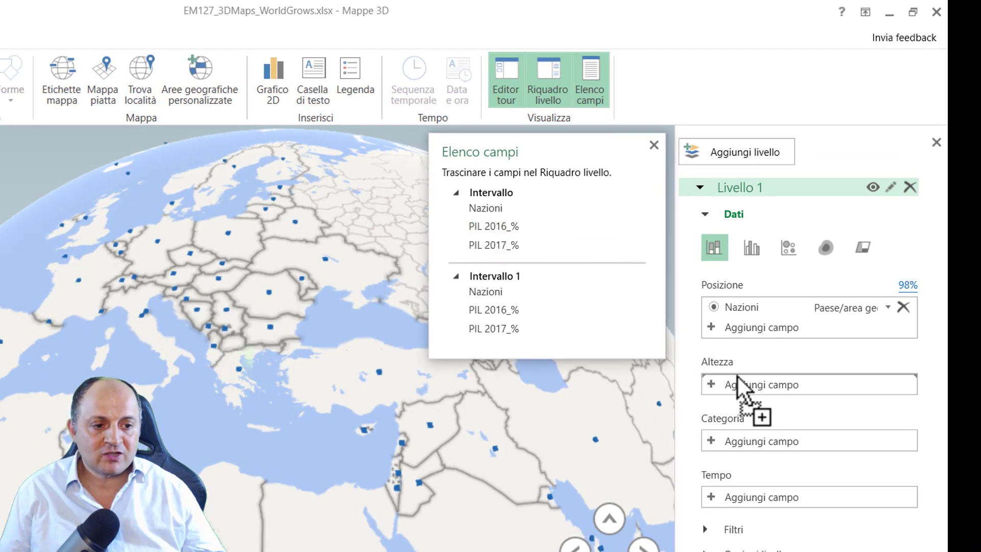
{"action": "left_click_drag", "start_coordinate": [688, 338], "coordinate": [736, 377]}
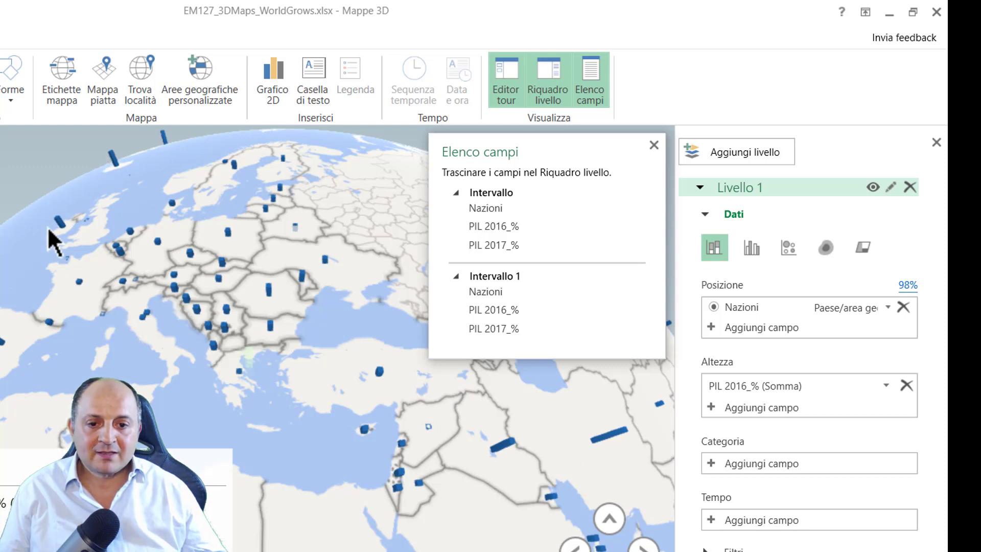
{"action": "left_click_drag", "start_coordinate": [486, 244], "coordinate": [758, 406]}
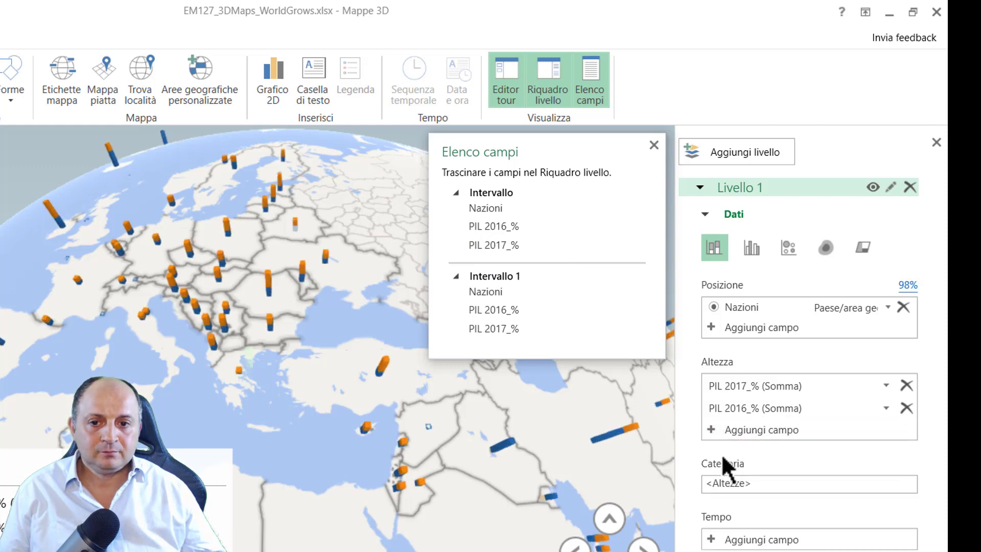
{"action": "left_click_drag", "start_coordinate": [750, 411], "coordinate": [748, 400]}
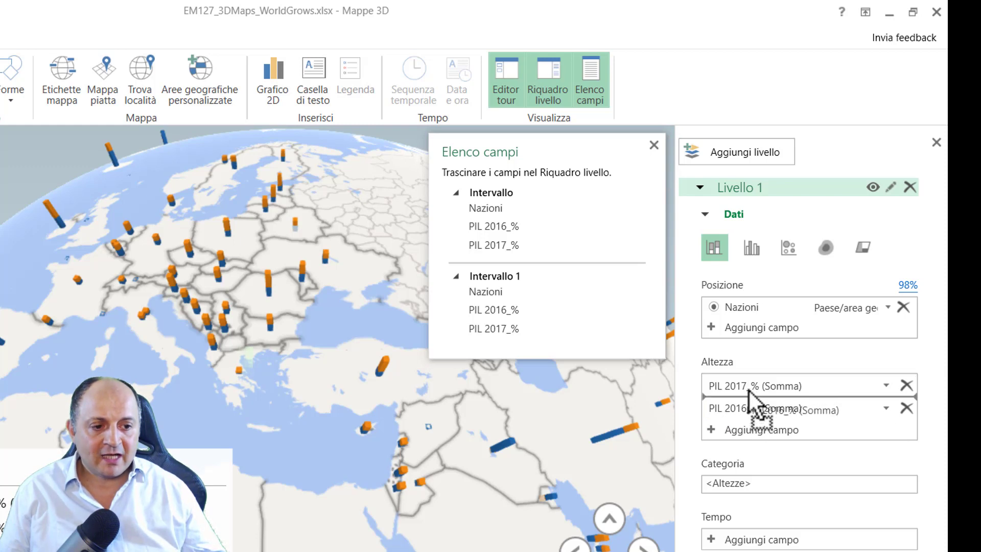
{"action": "left_click_drag", "start_coordinate": [749, 400], "coordinate": [749, 387]}
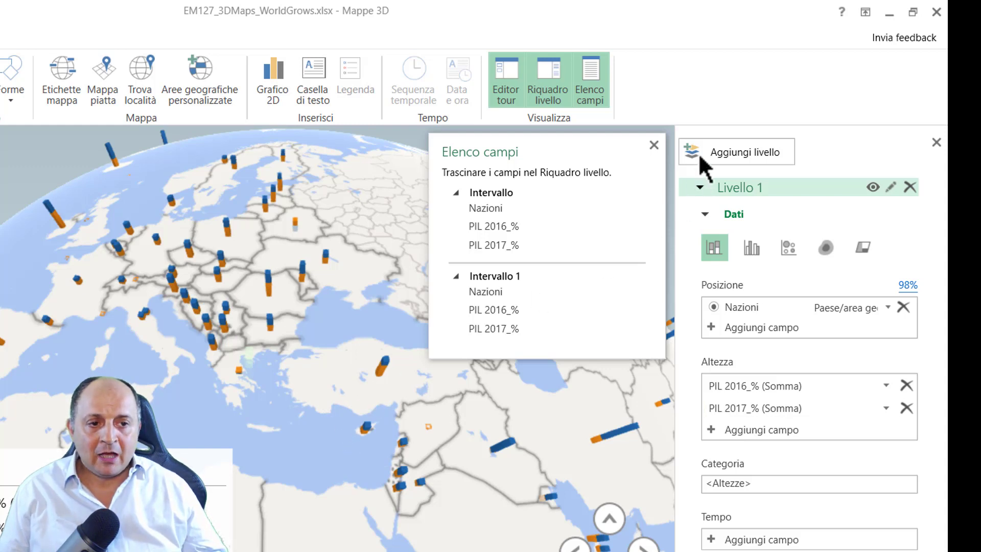
Close Elenco campi and delete the Livello 1 legend box from the map.
{"action": "left_click", "coordinate": [654, 145]}
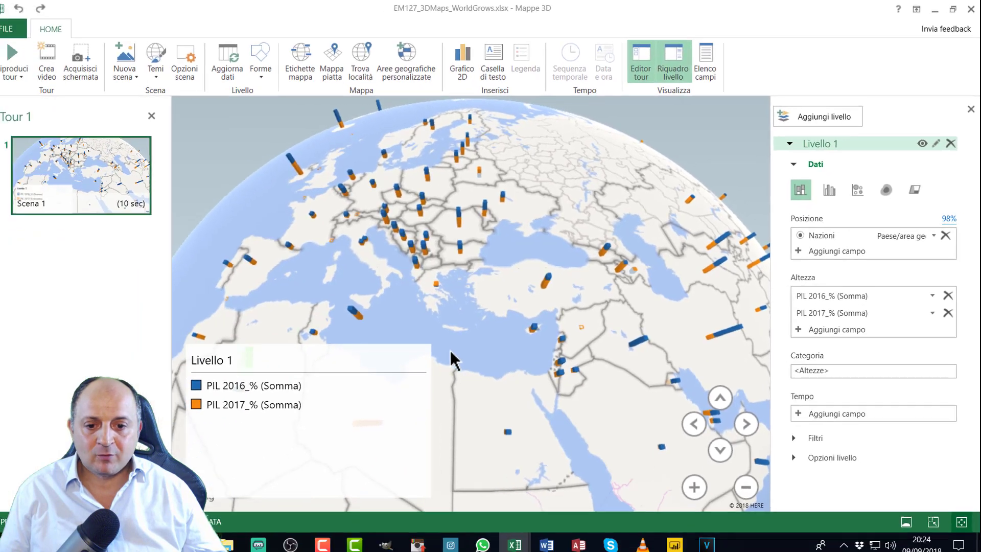
{"action": "left_click", "coordinate": [419, 364]}
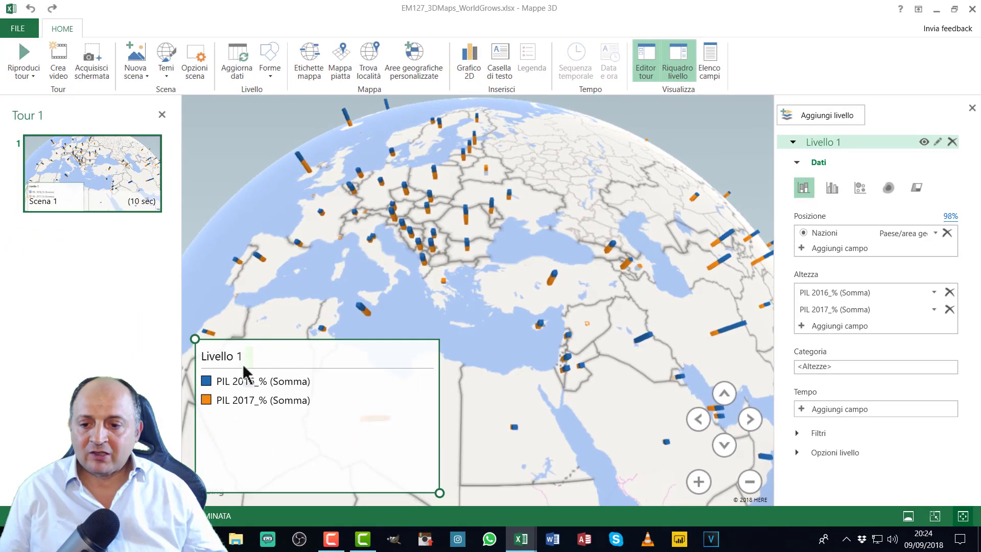
{"action": "left_click_drag", "start_coordinate": [440, 493], "coordinate": [285, 476]}
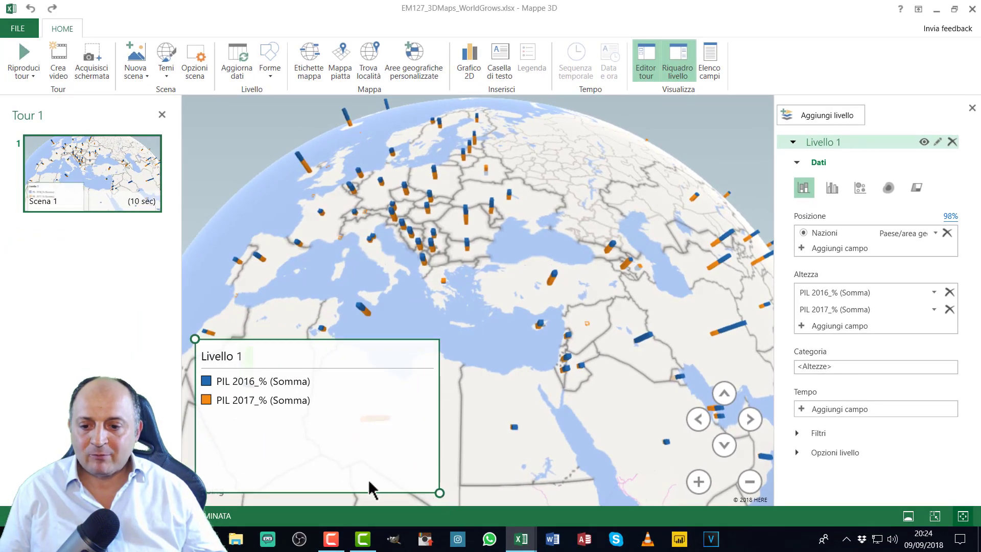
{"action": "right_click", "coordinate": [252, 403]}
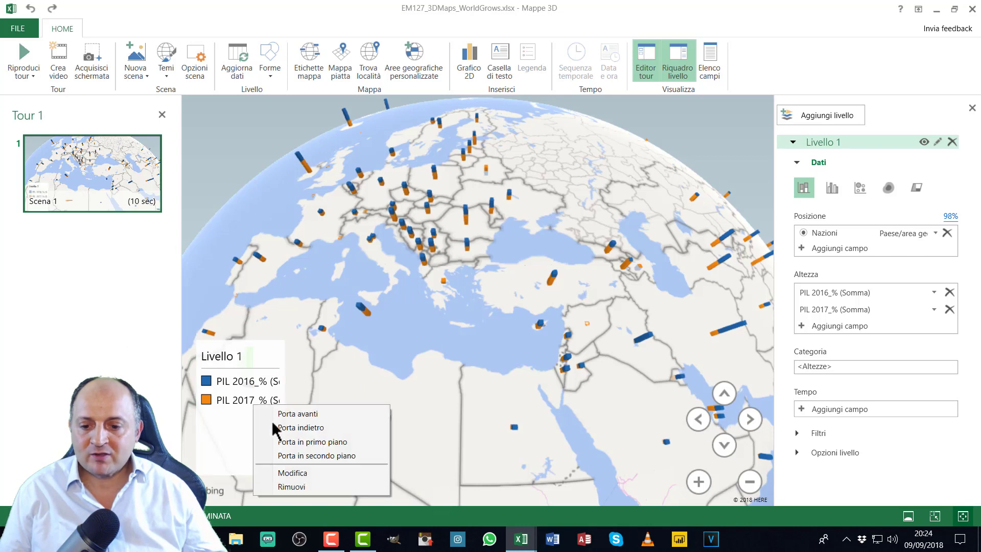
{"action": "left_click", "coordinate": [304, 487]}
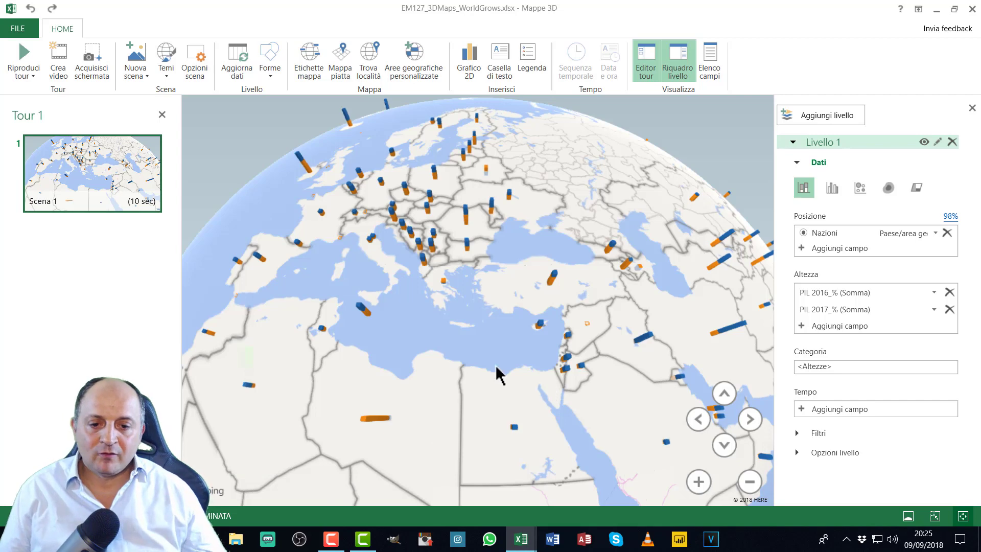
Pan the globe north onto Europe, then east over the Balkans and Turkey.
{"action": "left_click_drag", "start_coordinate": [469, 352], "coordinate": [569, 416]}
{"action": "left_click_drag", "start_coordinate": [470, 324], "coordinate": [477, 376]}
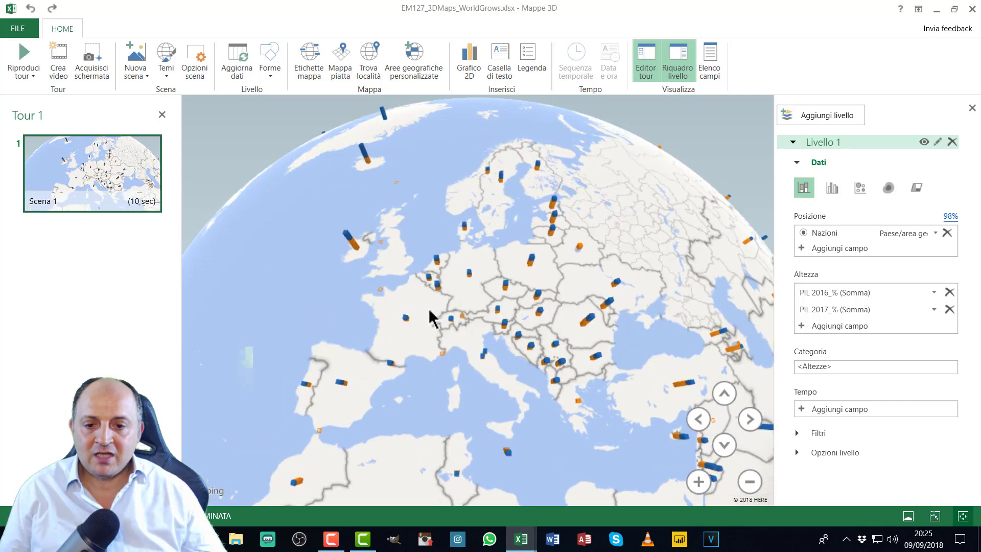
{"action": "left_click_drag", "start_coordinate": [485, 330], "coordinate": [450, 329]}
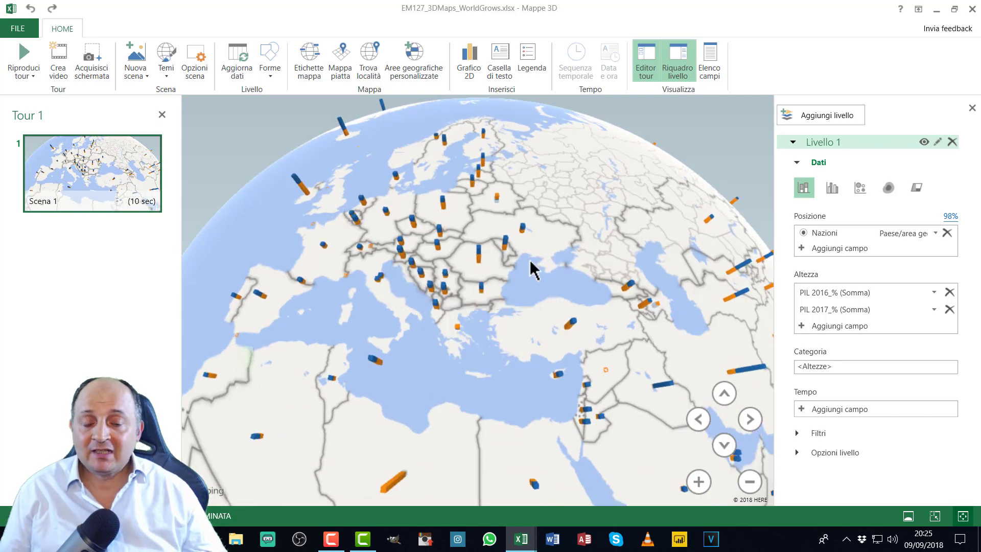
{"action": "mouse_move", "coordinate": [531, 268]}
{"action": "left_mouse_down"}
{"action": "mouse_move", "coordinate": [512, 306]}
{"action": "mouse_move", "coordinate": [587, 339]}
{"action": "left_mouse_up"}
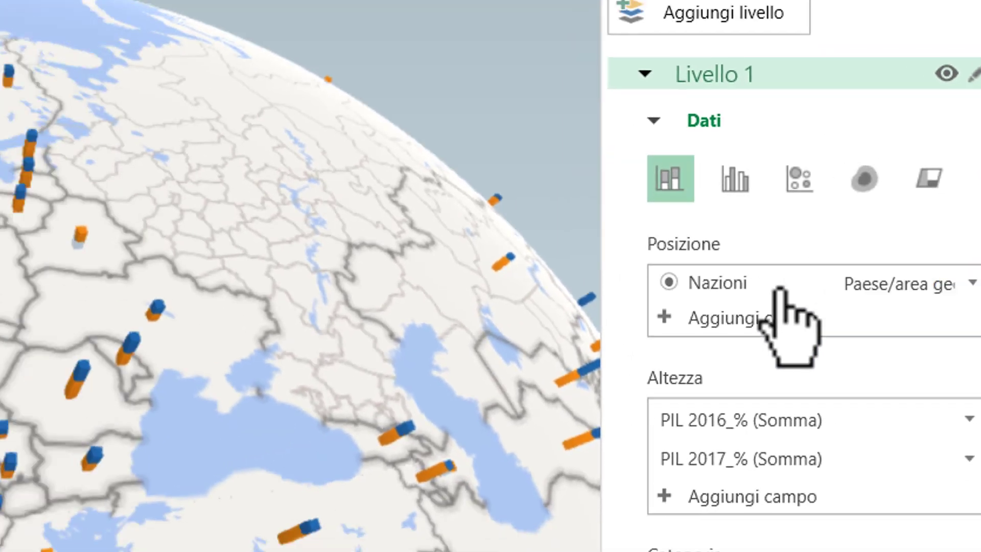
Open the 98% map confidence report to review unmapped places like England, then close it.
{"action": "left_click", "coordinate": [780, 290]}
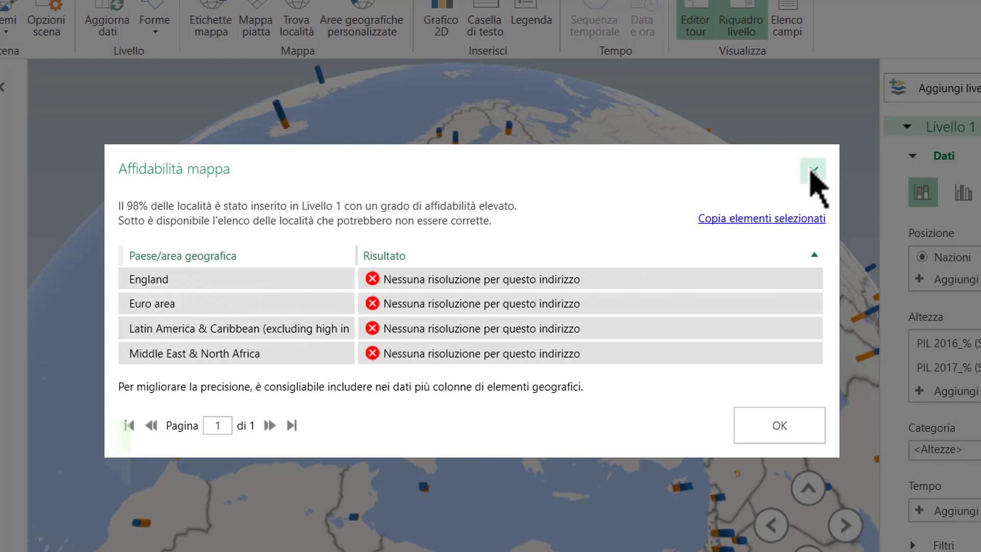
{"action": "left_click", "coordinate": [813, 172]}
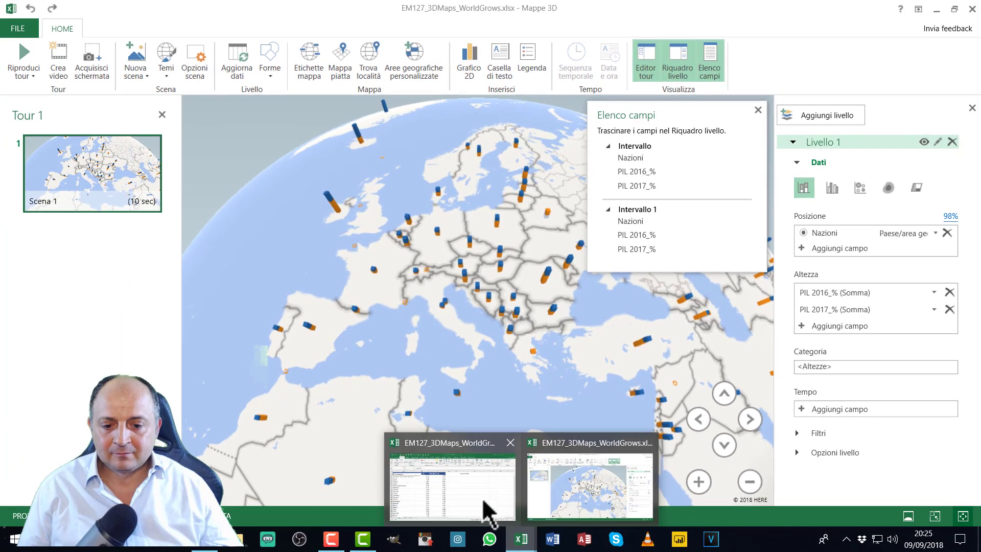
Return to the Excel workbook and scroll down to the England row.
{"action": "left_click", "coordinate": [486, 510]}
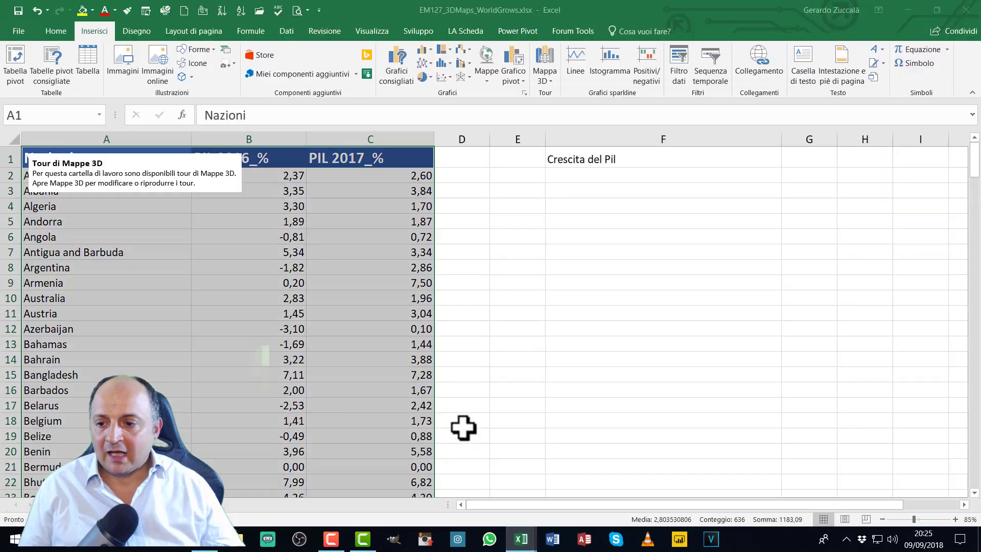
{"action": "left_click", "coordinate": [102, 397]}
{"action": "scroll", "coordinate": [101, 397], "scroll_direction": "down", "scroll_amount": 4}
{"action": "scroll", "coordinate": [92, 400], "scroll_direction": "down", "scroll_amount": 2}
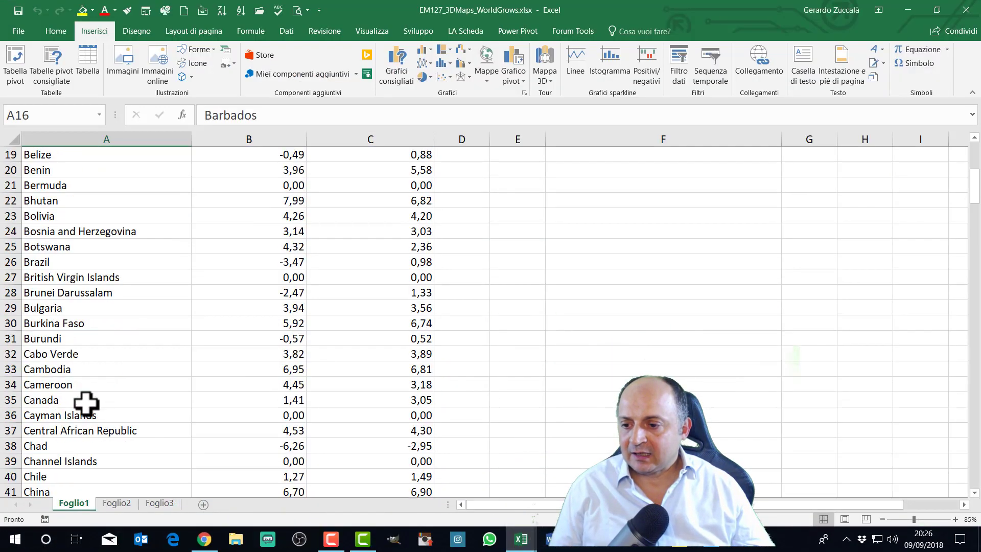
{"action": "scroll", "coordinate": [85, 403], "scroll_direction": "down", "scroll_amount": 2}
{"action": "scroll", "coordinate": [85, 403], "scroll_direction": "down", "scroll_amount": 3}
{"action": "scroll", "coordinate": [82, 404], "scroll_direction": "down", "scroll_amount": 4}
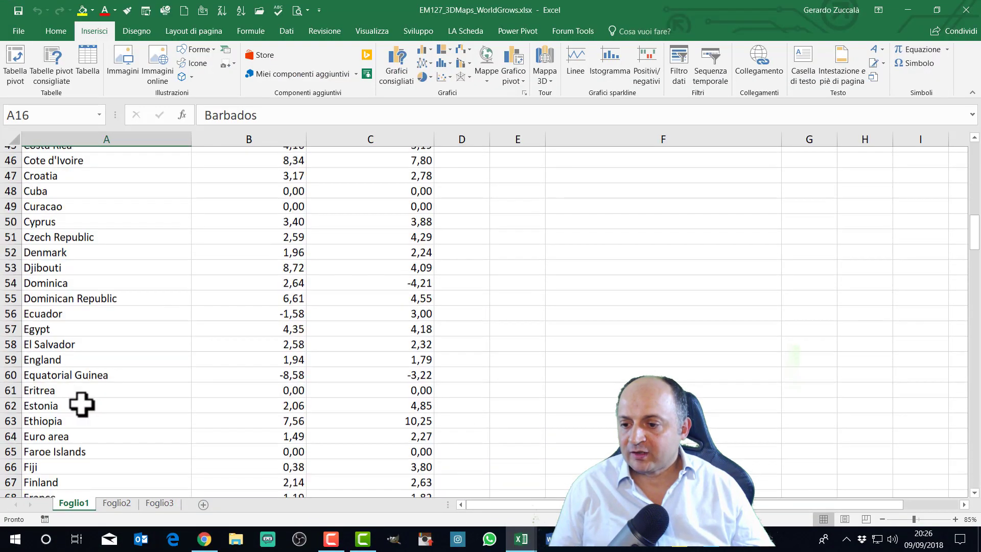
{"action": "scroll", "coordinate": [80, 405], "scroll_direction": "down", "scroll_amount": 1}
Replace England in cell A59 with United Kingdom.
{"action": "left_click", "coordinate": [71, 307]}
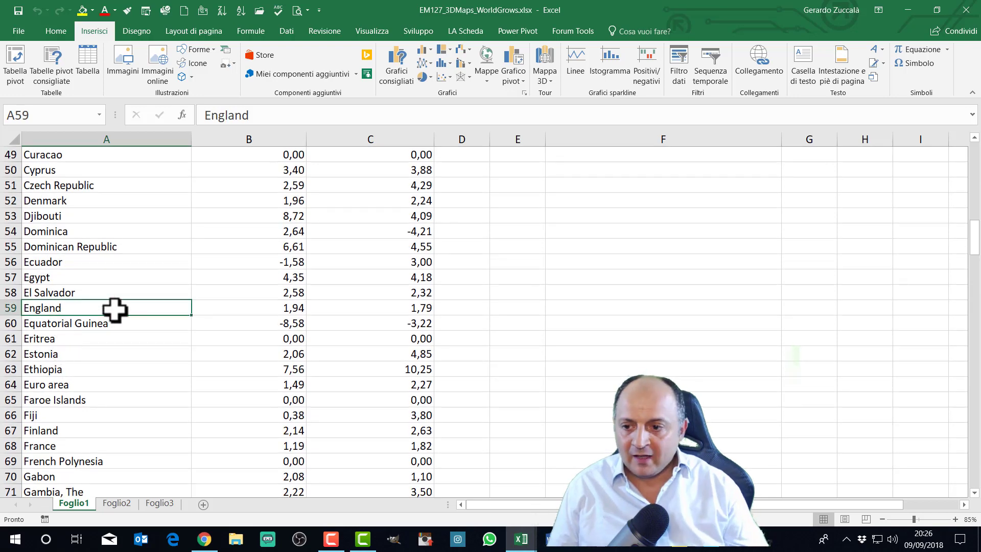
{"action": "key", "text": "BackSpace"}
{"action": "type", "text": "Un"}
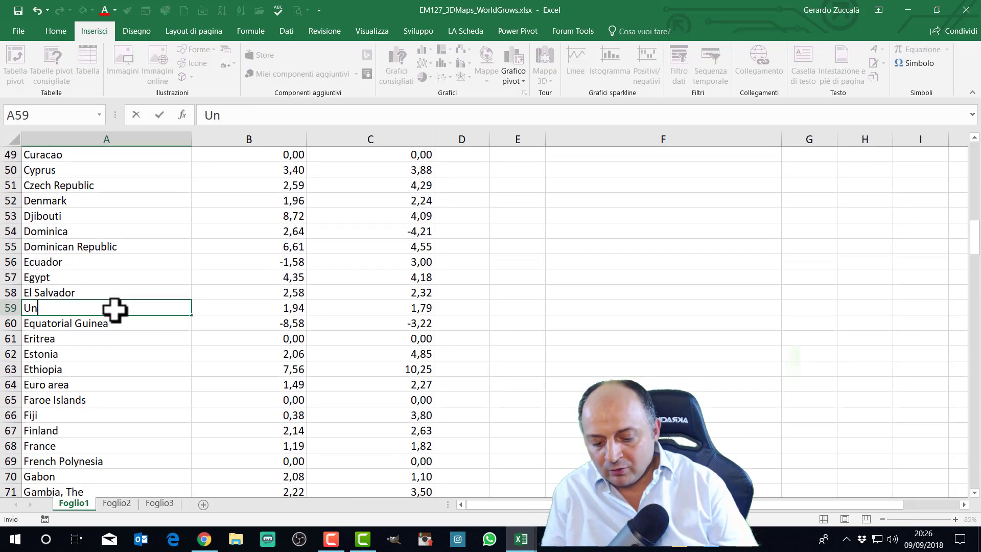
{"action": "type", "text": "ited"}
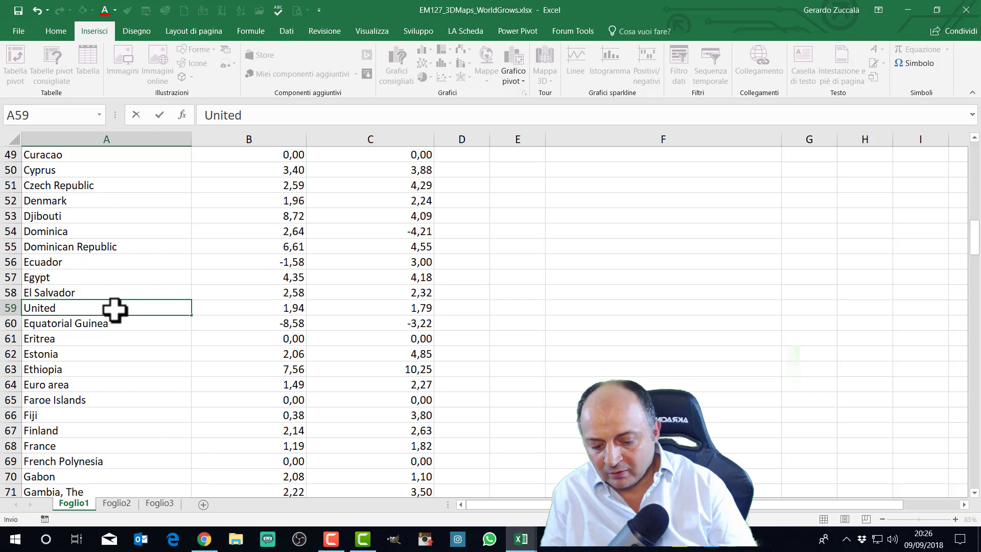
{"action": "type", "text": " Kingd"}
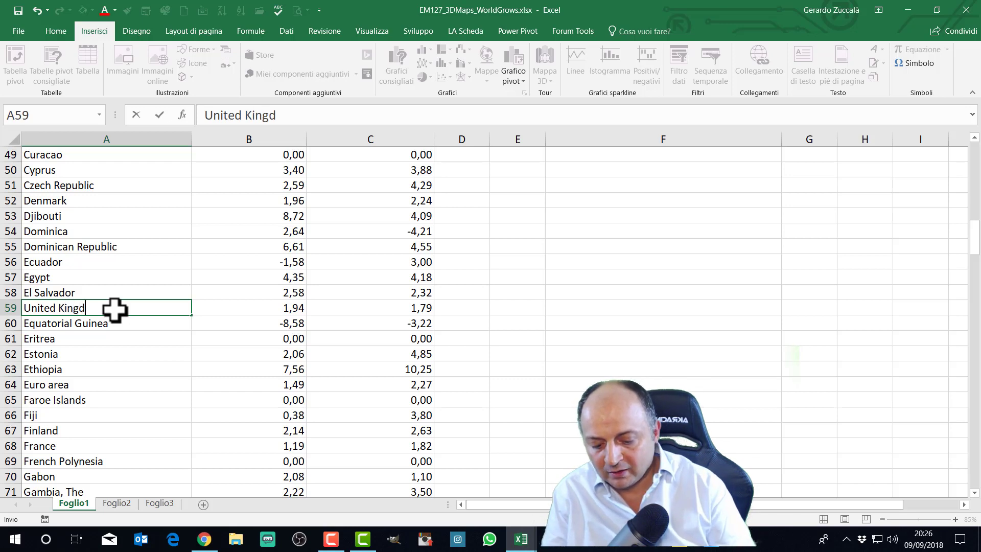
{"action": "type", "text": "om"}
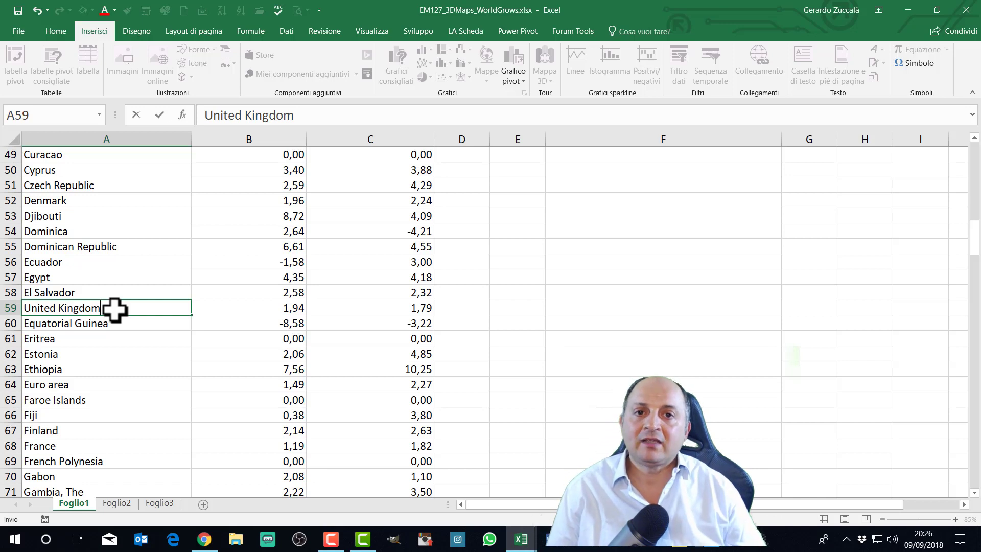
{"action": "key", "text": "Return"}
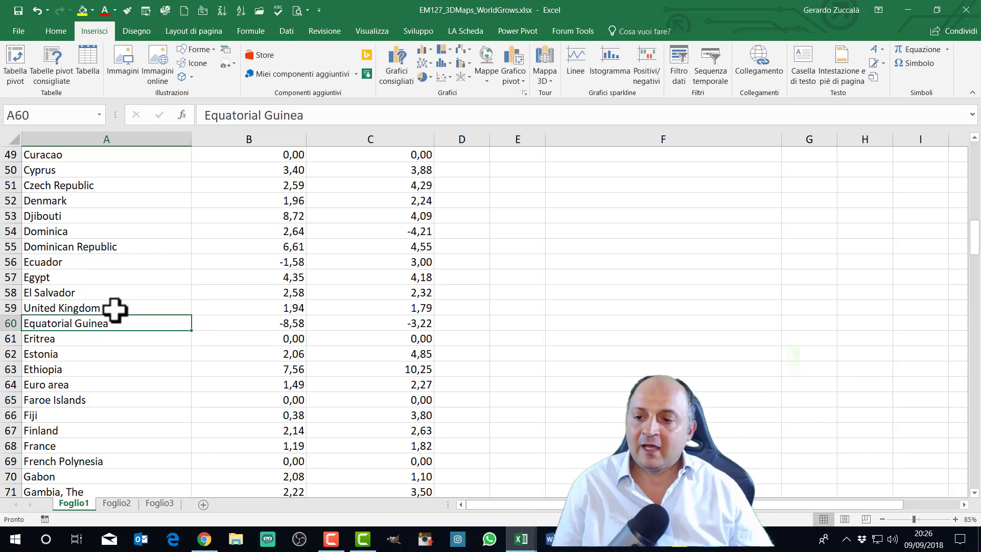
{"action": "left_click", "coordinate": [114, 310]}
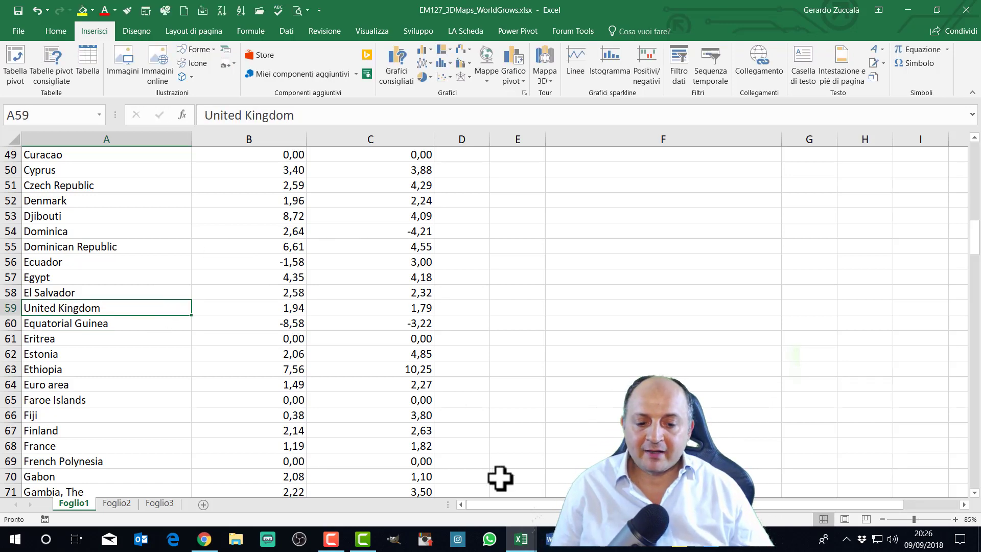
Back in 3D Maps, refresh the data, recheck unmapped places, and pan to North Africa.
{"action": "mouse_move", "coordinate": [521, 538]}
{"action": "left_click", "coordinate": [485, 436]}
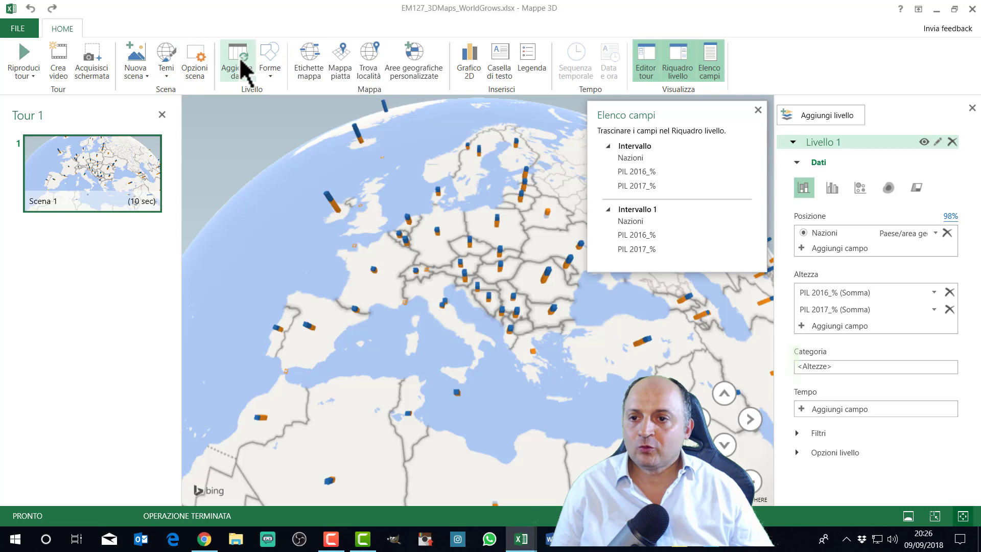
{"action": "left_click", "coordinate": [248, 74]}
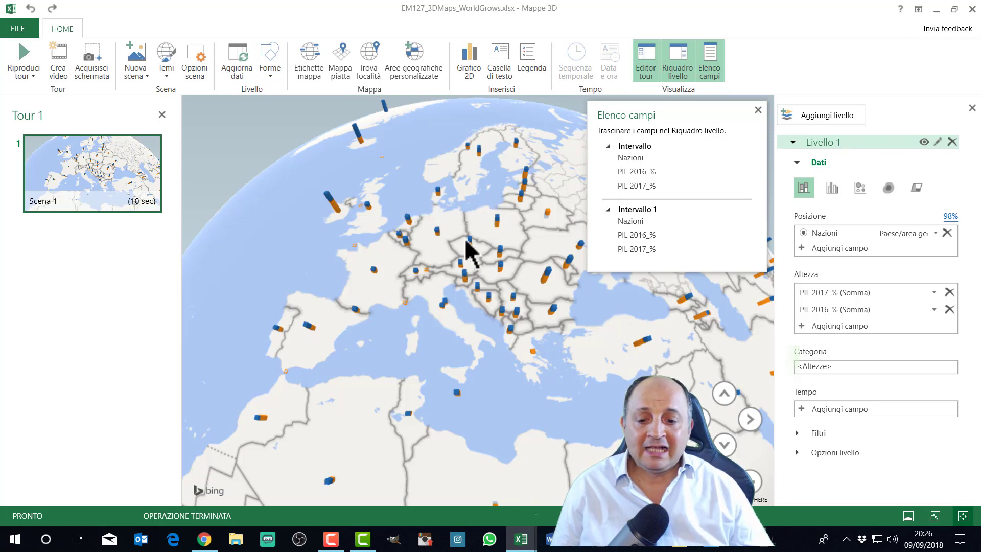
{"action": "left_click", "coordinate": [949, 216]}
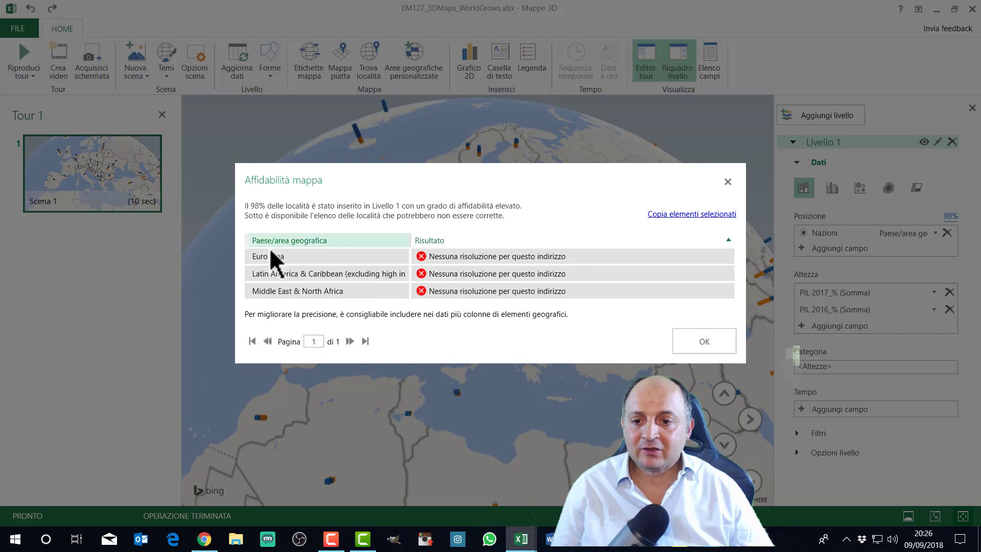
{"action": "left_click", "coordinate": [729, 182]}
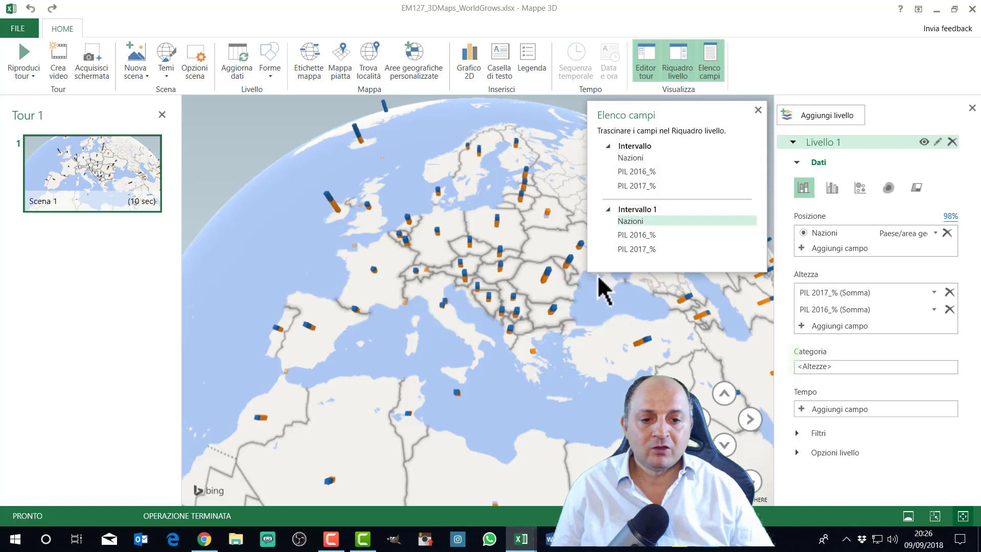
{"action": "left_click_drag", "start_coordinate": [499, 307], "coordinate": [448, 252]}
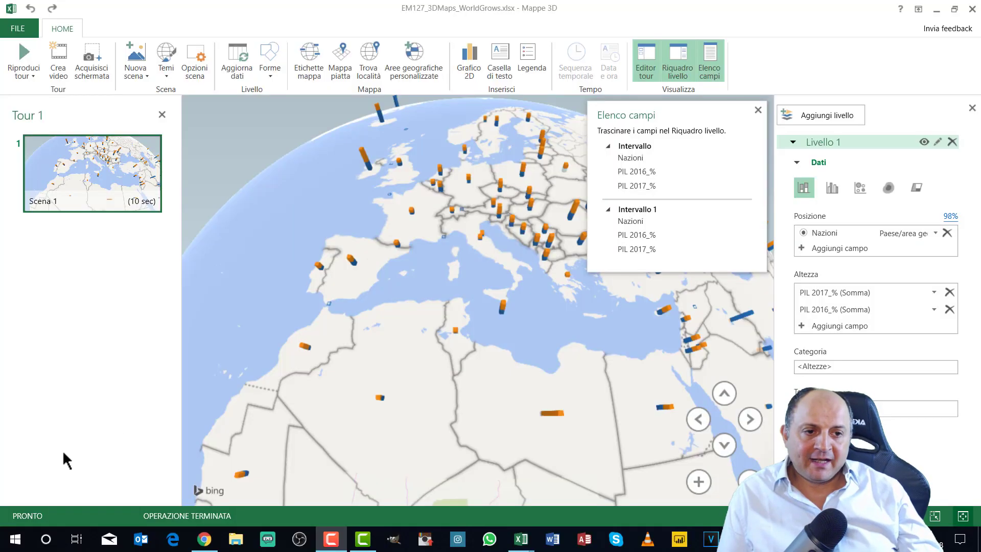
Close the field list and compare stacked, clustered and bubble views, settling on clustered columns.
{"action": "left_click", "coordinate": [758, 110]}
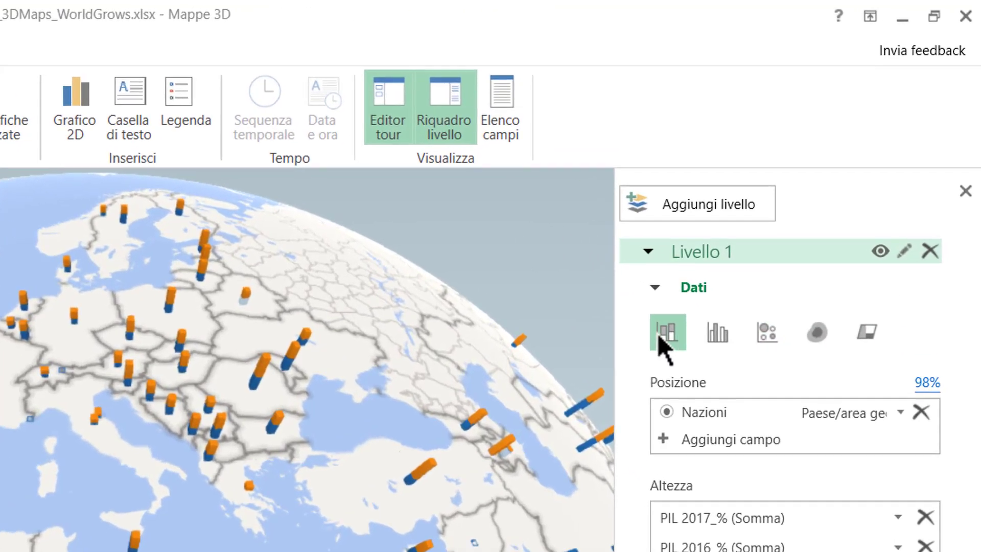
{"action": "left_click", "coordinate": [713, 335]}
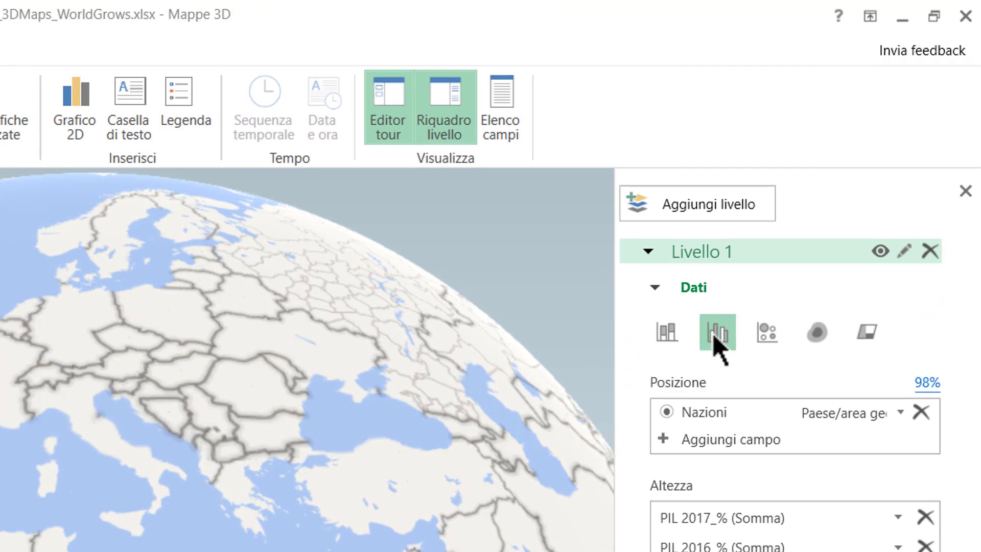
{"action": "left_click", "coordinate": [683, 346]}
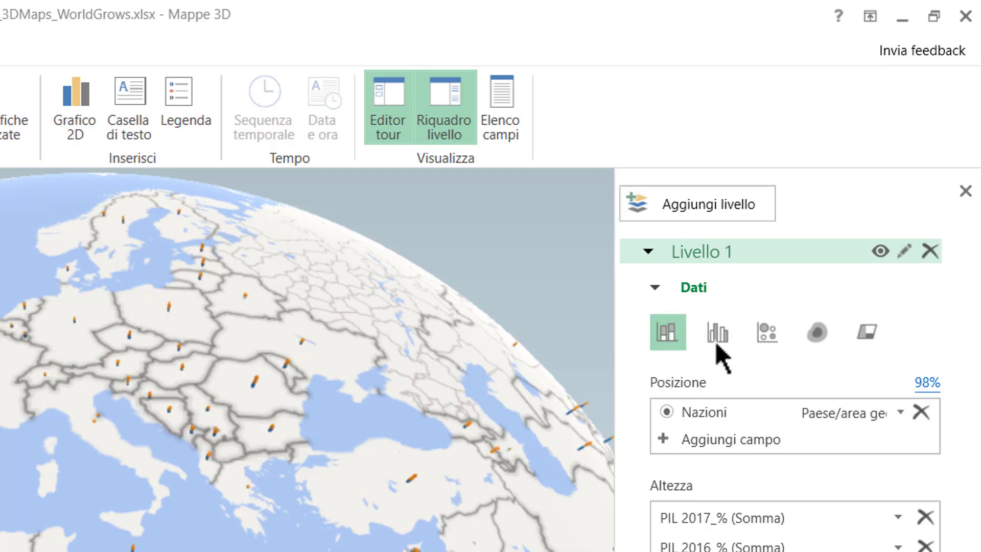
{"action": "left_click", "coordinate": [766, 344]}
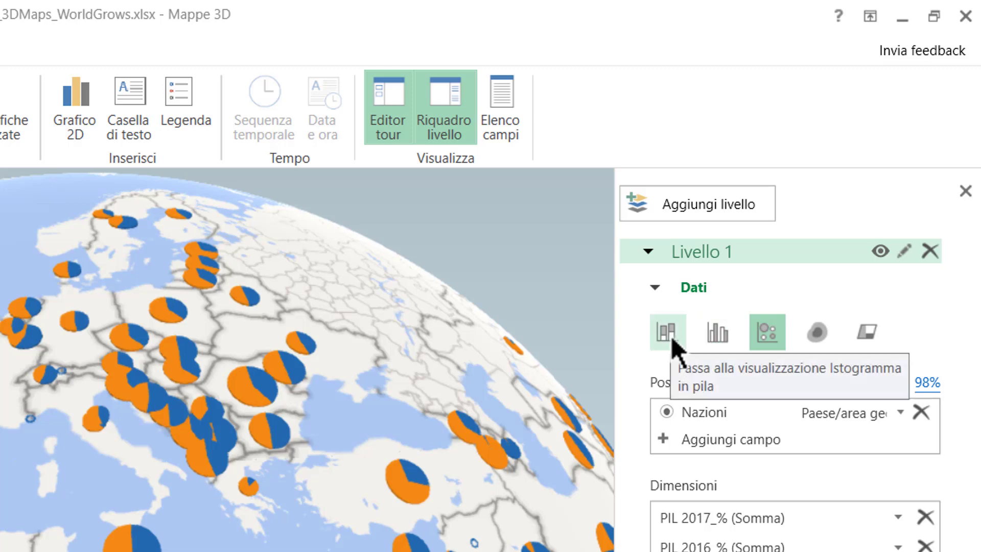
{"action": "left_click", "coordinate": [720, 337]}
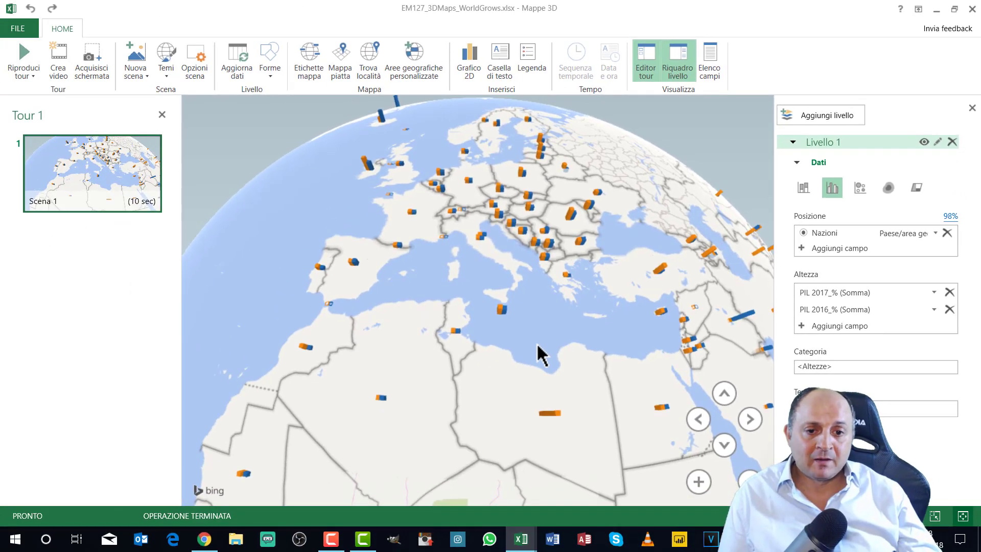
Zoom and tilt the globe to frame Britain, Ireland and France, closing Ireland's data card.
{"action": "scroll", "coordinate": [536, 342], "scroll_direction": "up", "scroll_amount": 3}
{"action": "scroll", "coordinate": [543, 409], "scroll_direction": "down", "scroll_amount": 2}
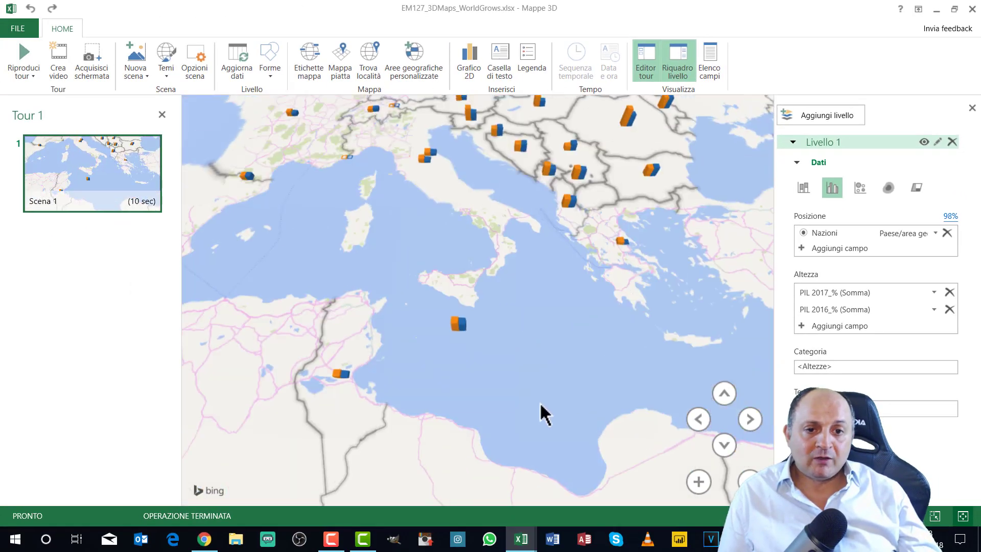
{"action": "scroll", "coordinate": [462, 259], "scroll_direction": "up", "scroll_amount": 3}
{"action": "left_click", "coordinate": [725, 445]}
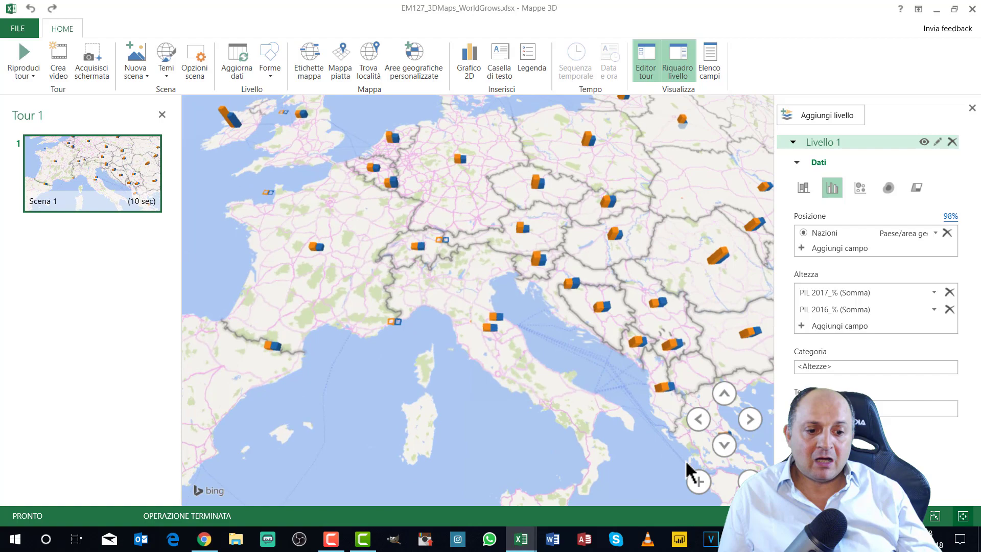
{"action": "left_click", "coordinate": [725, 445]}
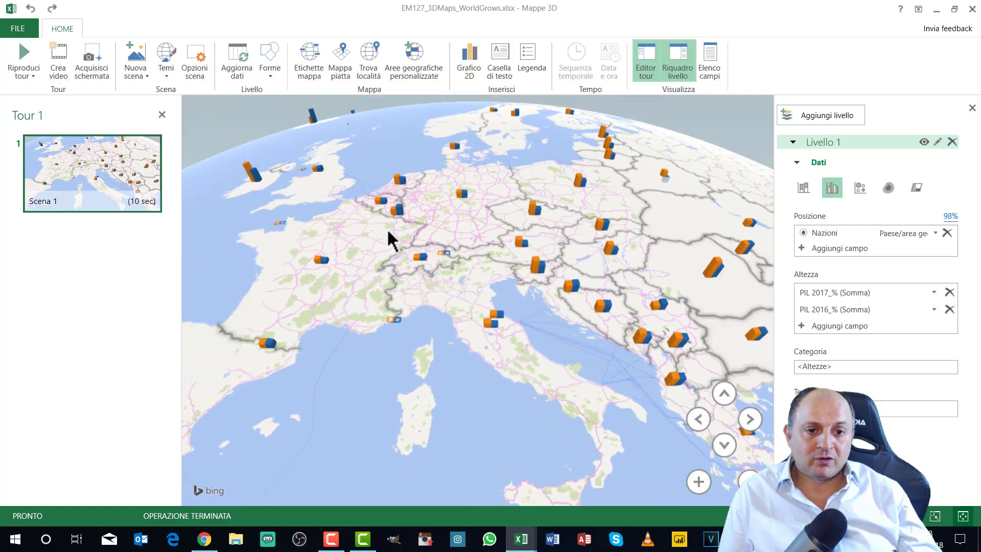
{"action": "left_click_drag", "start_coordinate": [387, 228], "coordinate": [390, 200]}
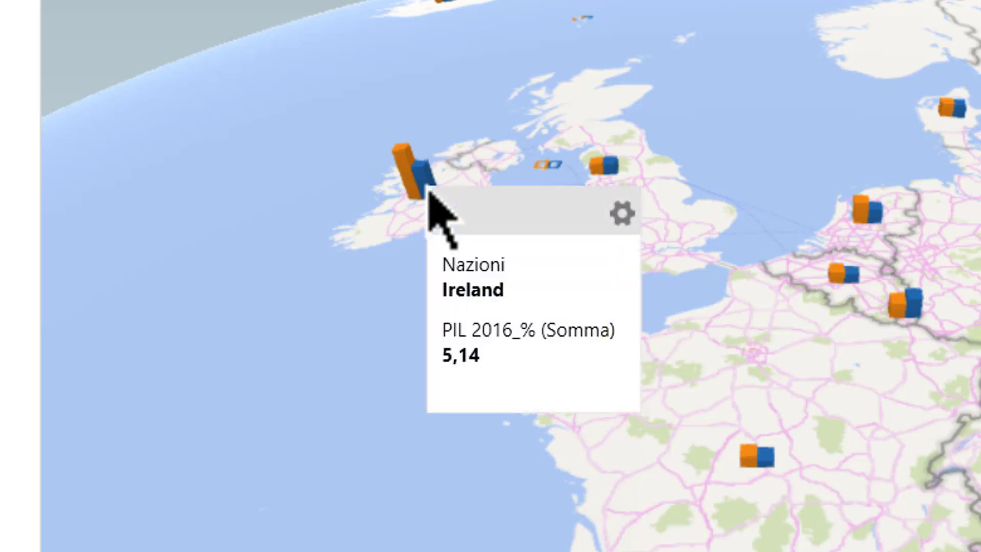
{"action": "mouse_move", "coordinate": [401, 157]}
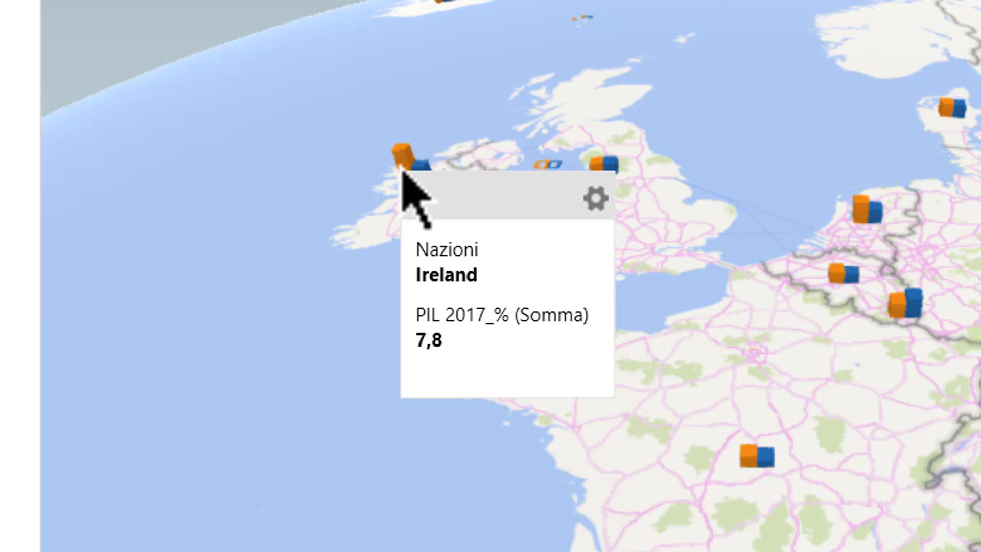
{"action": "left_click", "coordinate": [930, 460]}
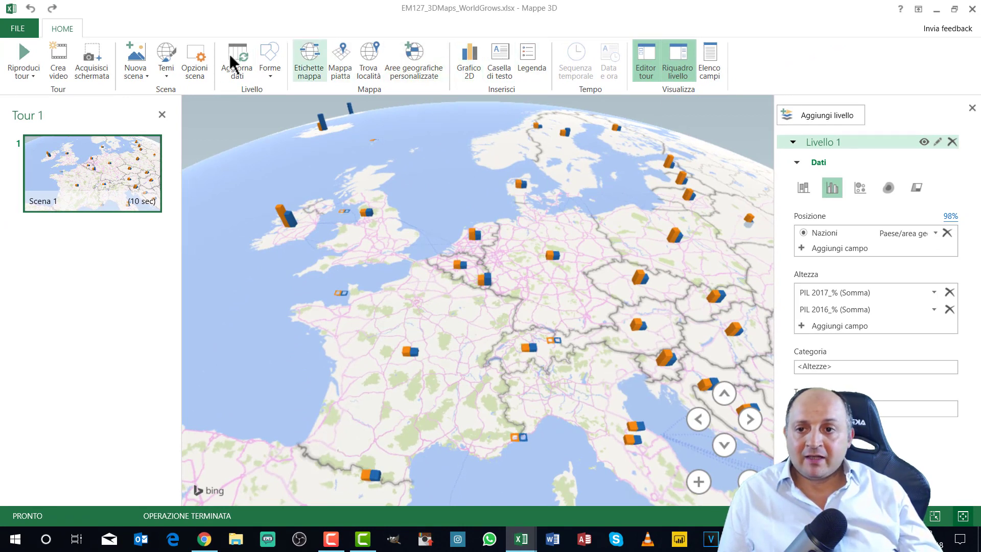
Preview the aerial and dark themes, keep the light orange-and-blue theme, and recentre on France.
{"action": "left_click", "coordinate": [172, 86]}
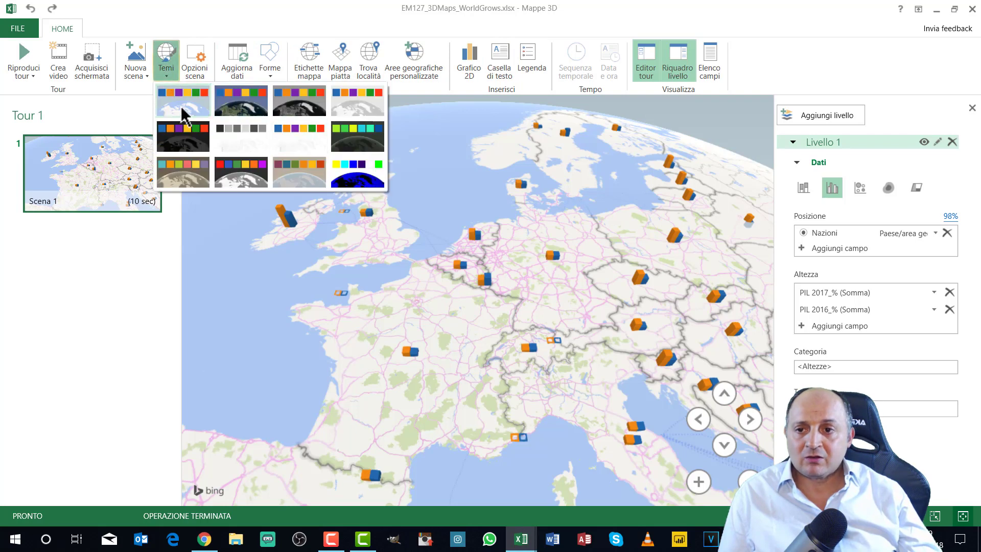
{"action": "left_click", "coordinate": [238, 115]}
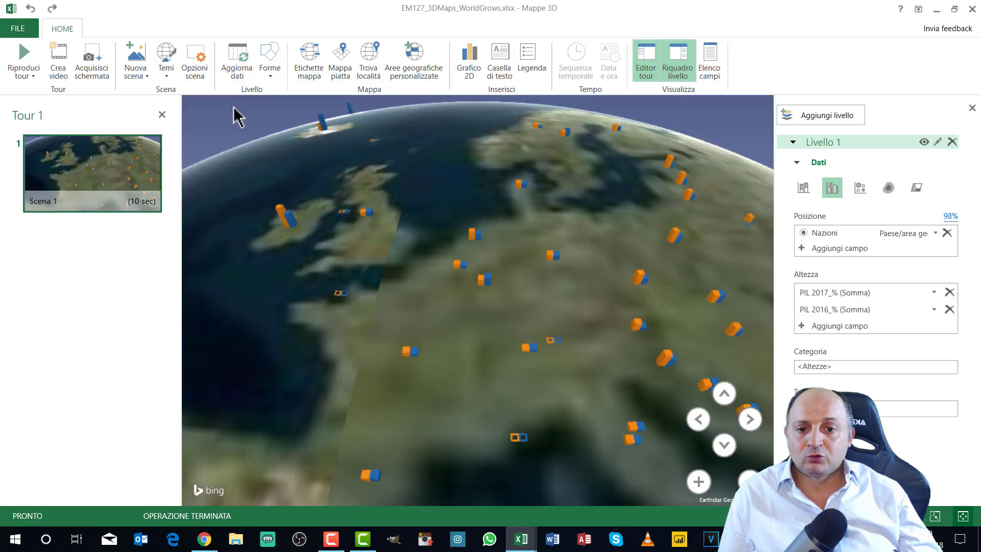
{"action": "left_click", "coordinate": [168, 80]}
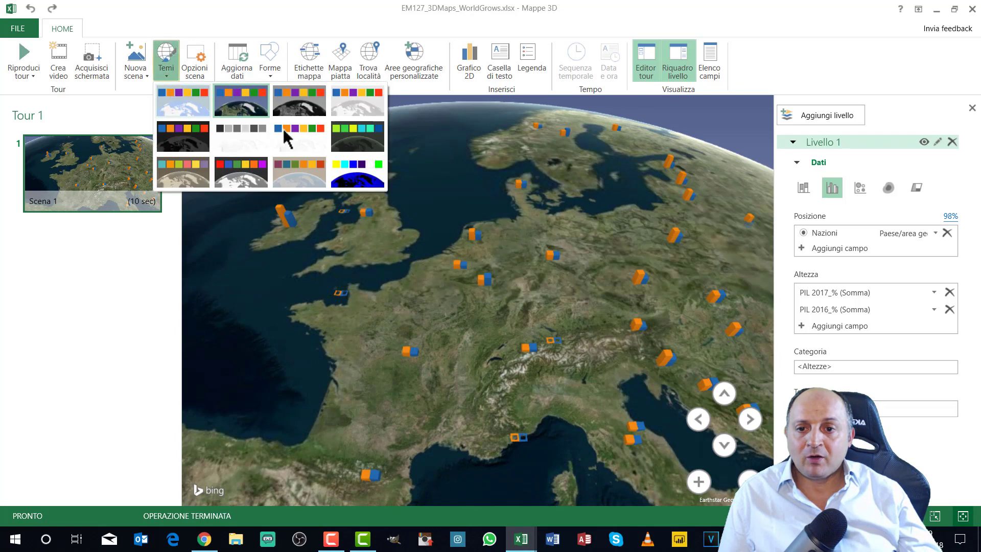
{"action": "left_click", "coordinate": [347, 140]}
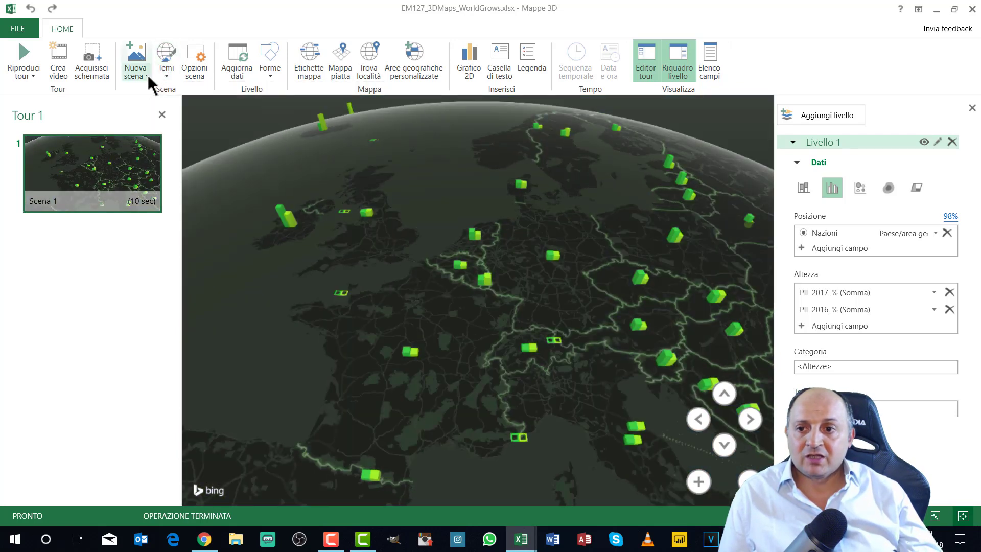
{"action": "left_click", "coordinate": [146, 74]}
{"action": "left_click", "coordinate": [167, 76]}
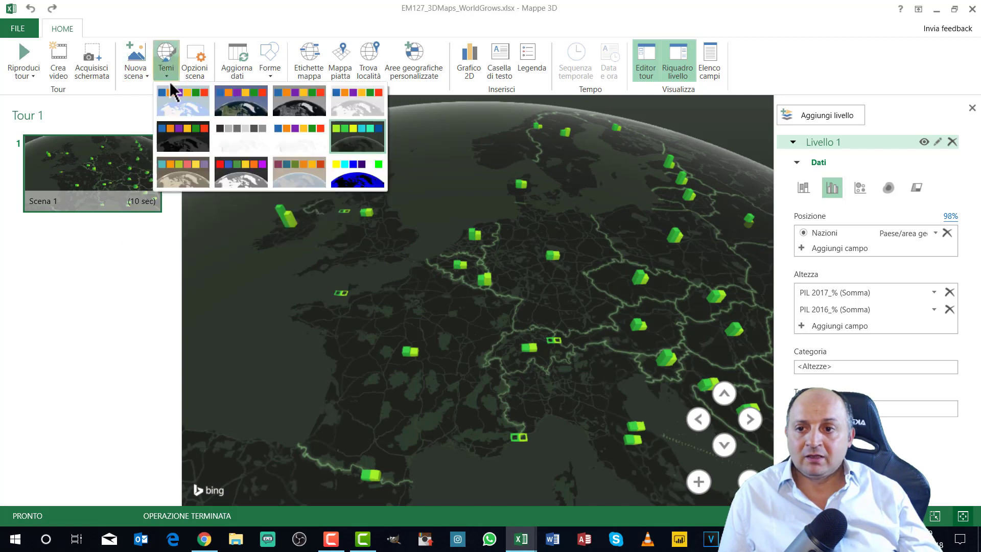
{"action": "left_click", "coordinate": [175, 115]}
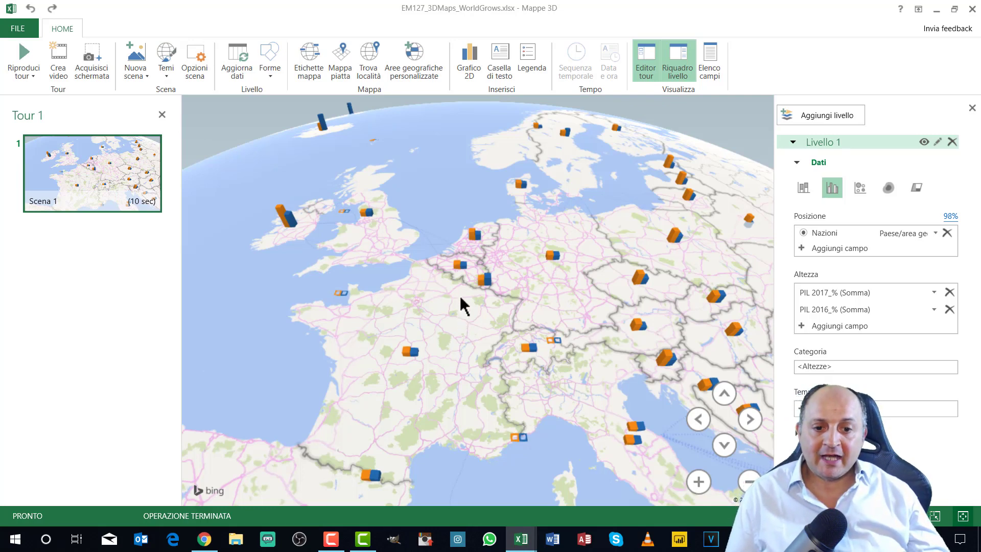
{"action": "mouse_move", "coordinate": [461, 304]}
{"action": "left_mouse_down"}
{"action": "mouse_move", "coordinate": [494, 257]}
{"action": "mouse_move", "coordinate": [538, 265]}
{"action": "mouse_move", "coordinate": [524, 258]}
{"action": "left_mouse_up"}
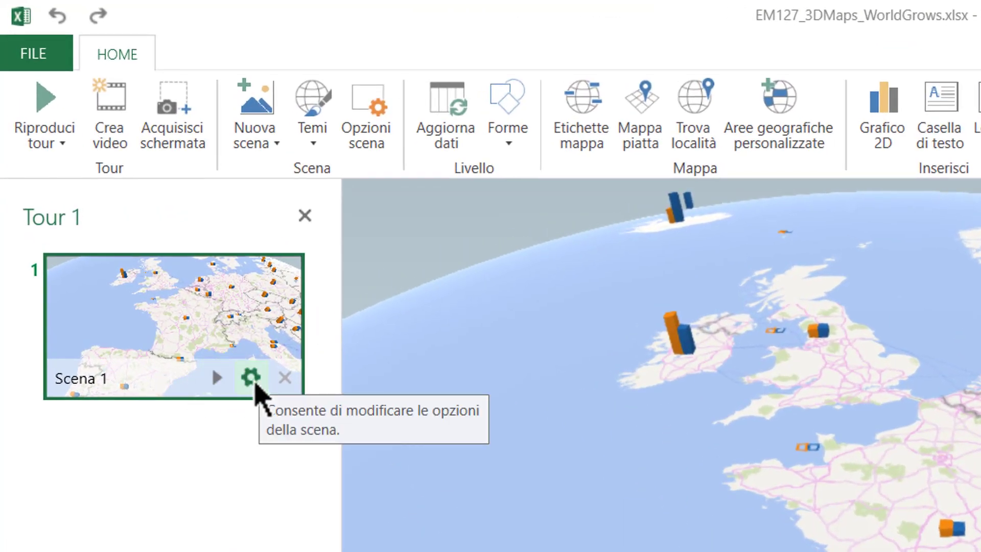
Give scene mia1 a 4,25-second transition using a sped-up Ruota globo effect.
{"action": "left_click", "coordinate": [255, 383]}
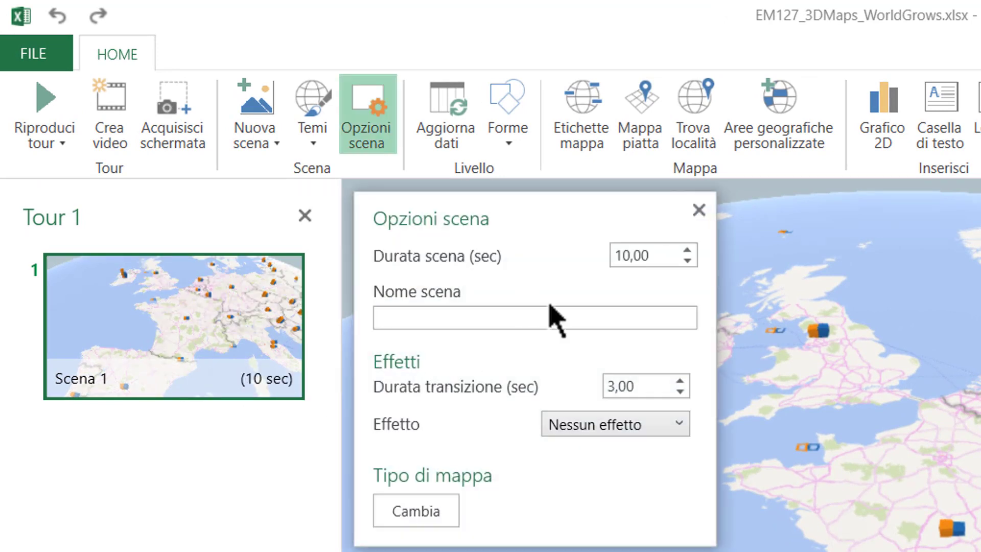
{"action": "left_click_drag", "start_coordinate": [649, 254], "coordinate": [586, 261]}
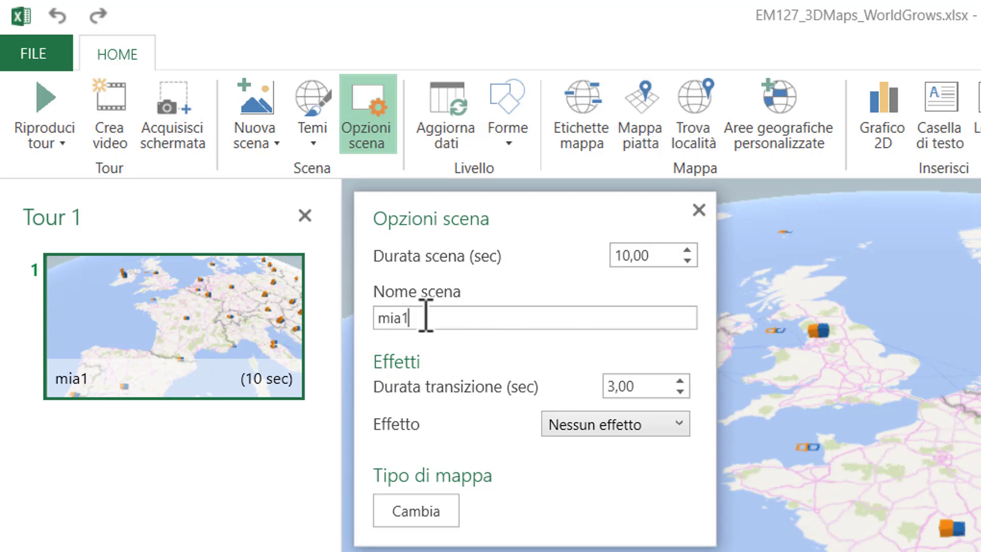
{"action": "left_click", "coordinate": [679, 381]}
{"action": "double_click", "coordinate": [679, 381]}
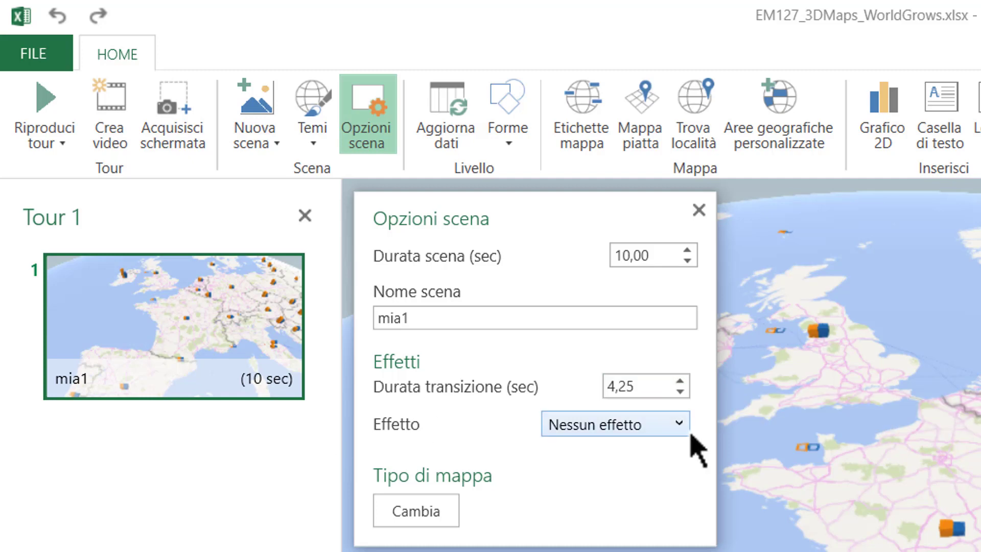
{"action": "left_click", "coordinate": [682, 428]}
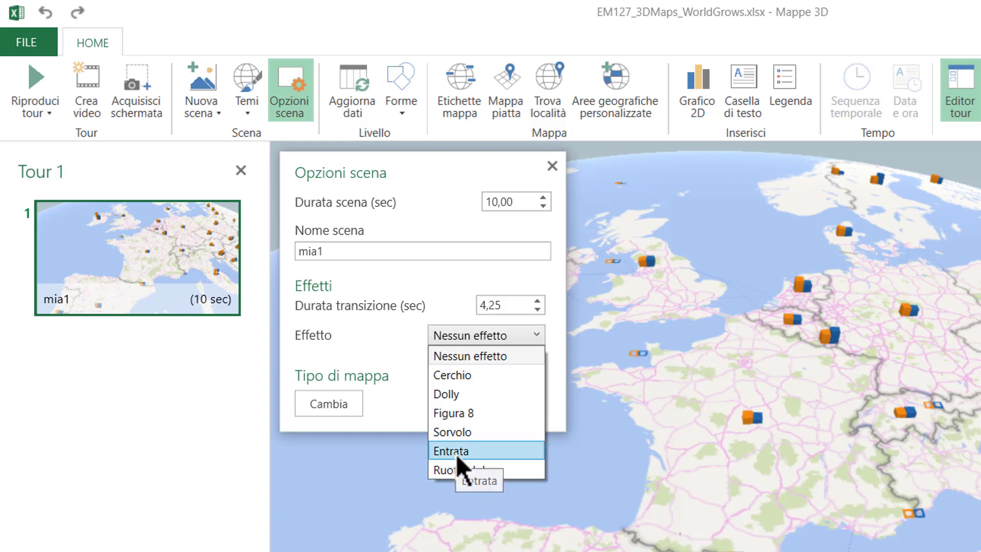
{"action": "left_click", "coordinate": [453, 471]}
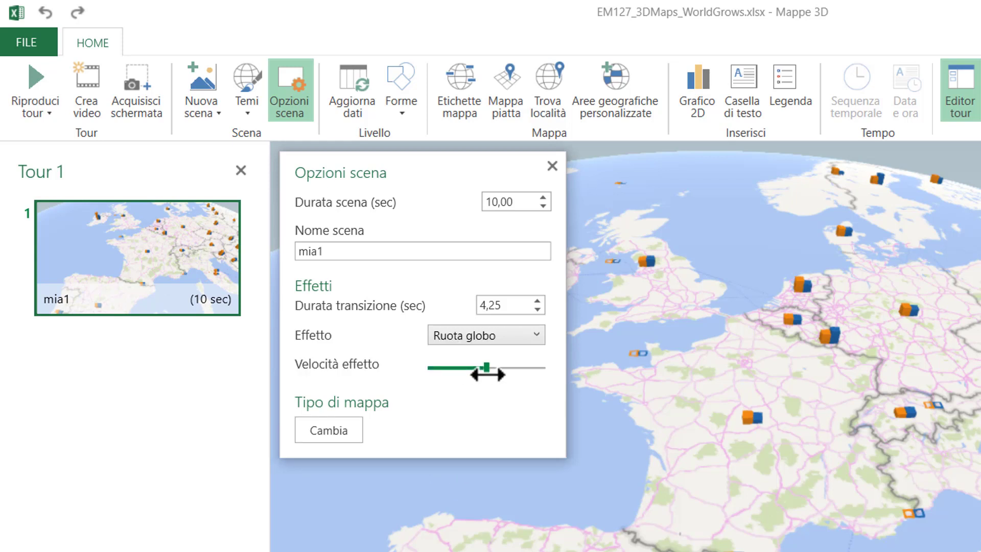
{"action": "left_click_drag", "start_coordinate": [487, 375], "coordinate": [514, 369]}
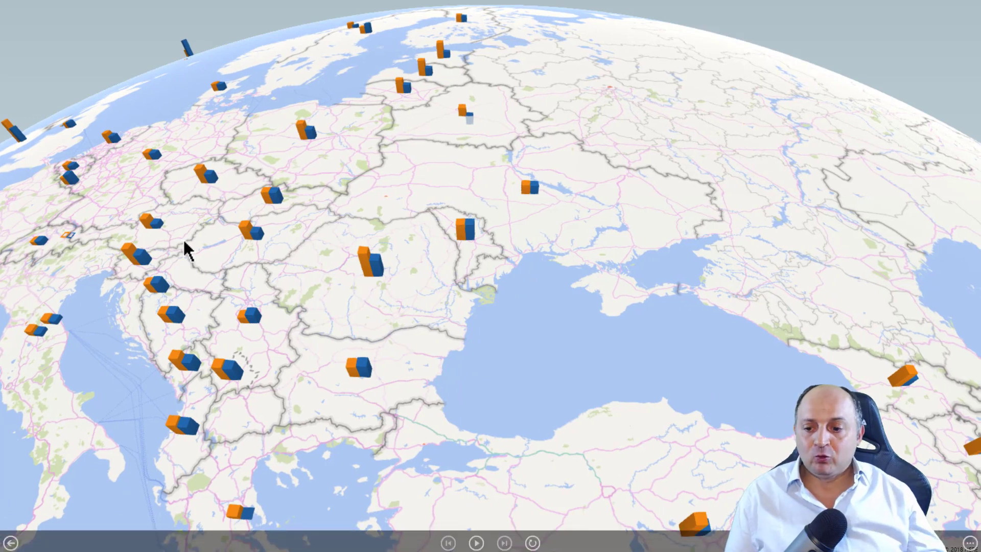
Exit the full-screen preview and select scene mia1 in the Tour pane.
{"action": "key", "text": "Escape"}
{"action": "left_click", "coordinate": [71, 209]}
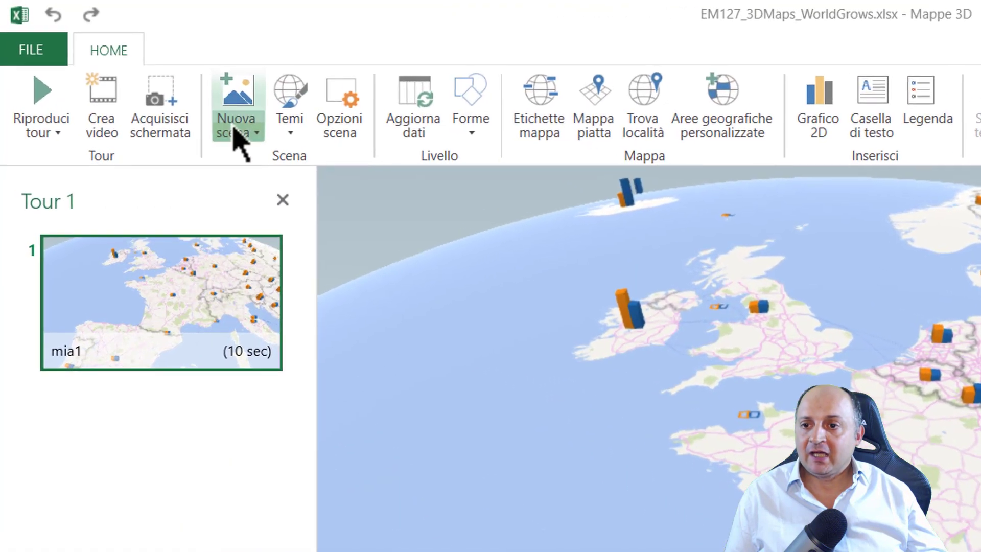
Duplicate mia1 as scene 2, give it the Entrata effect, and preview the tour.
{"action": "left_click", "coordinate": [135, 75]}
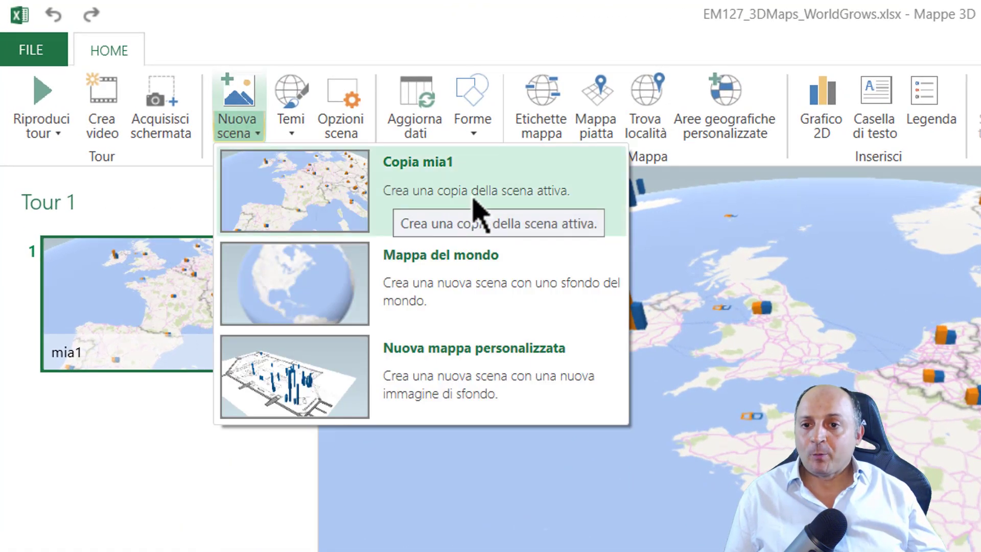
{"action": "left_click", "coordinate": [500, 197]}
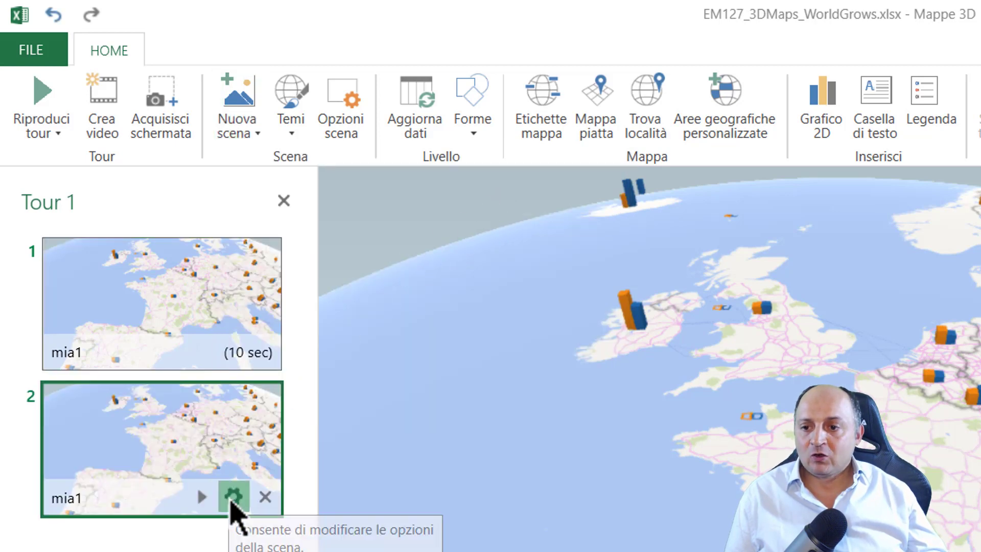
{"action": "left_click", "coordinate": [232, 497]}
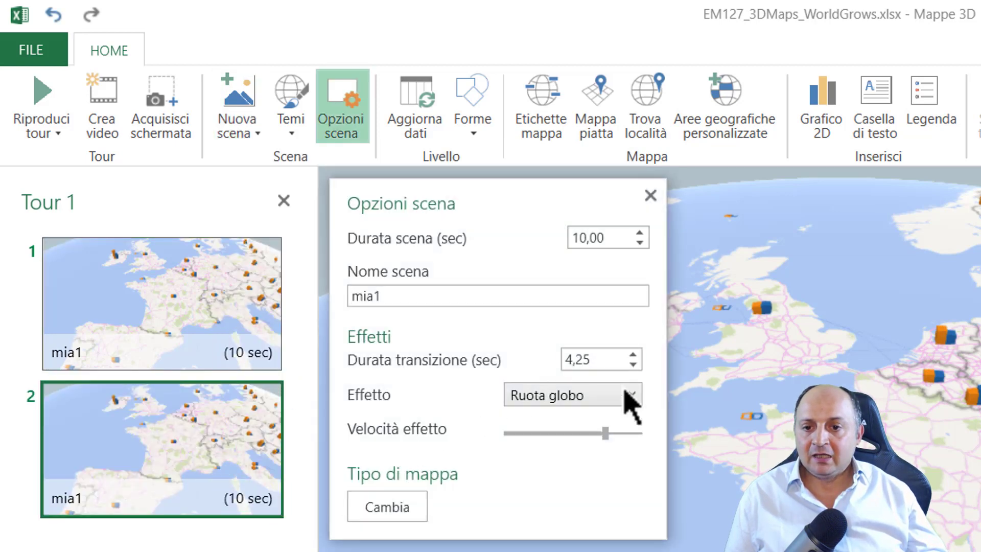
{"action": "left_click", "coordinate": [632, 395]}
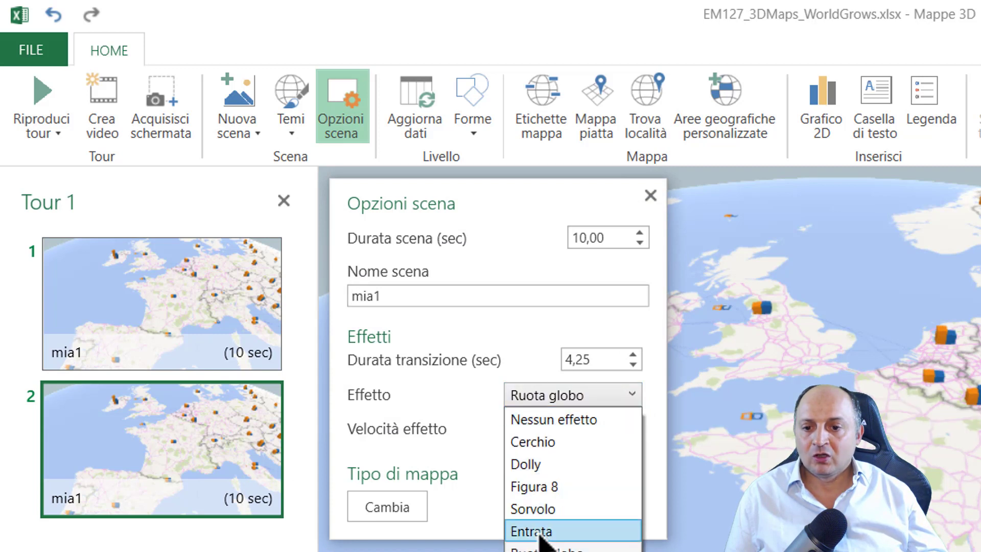
{"action": "left_click", "coordinate": [531, 531]}
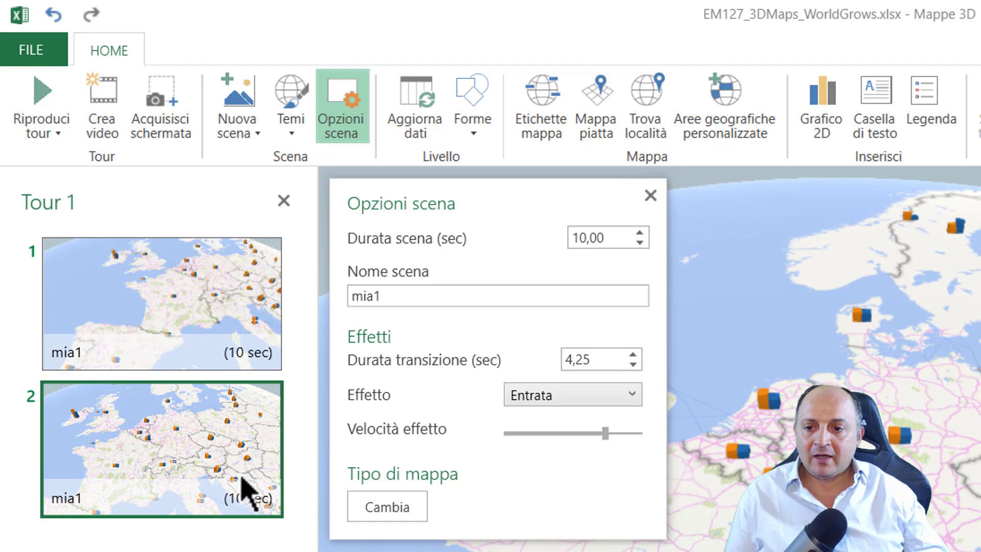
{"action": "left_click", "coordinate": [203, 496]}
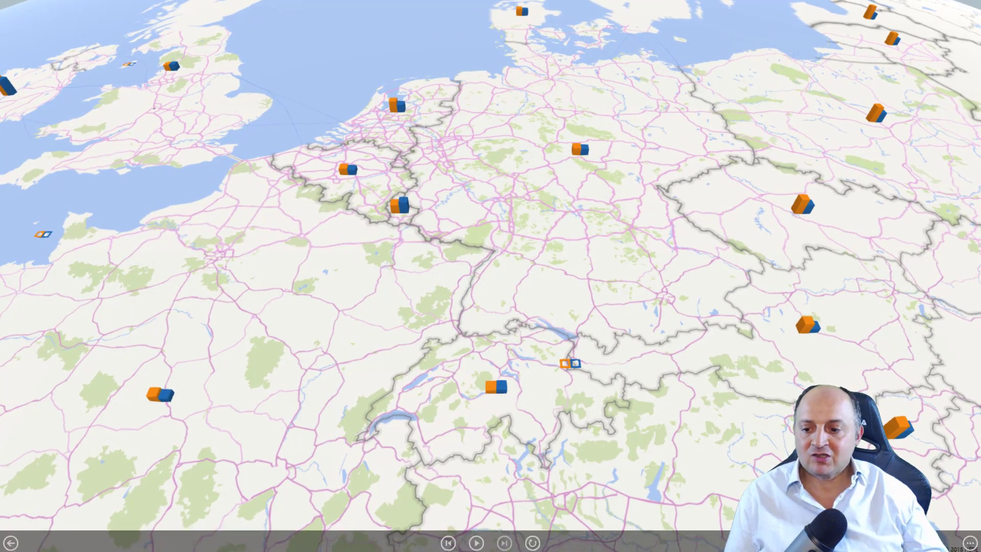
Leave the full-screen tour preview and return to the 3D Maps editor.
{"action": "left_click", "coordinate": [11, 542]}
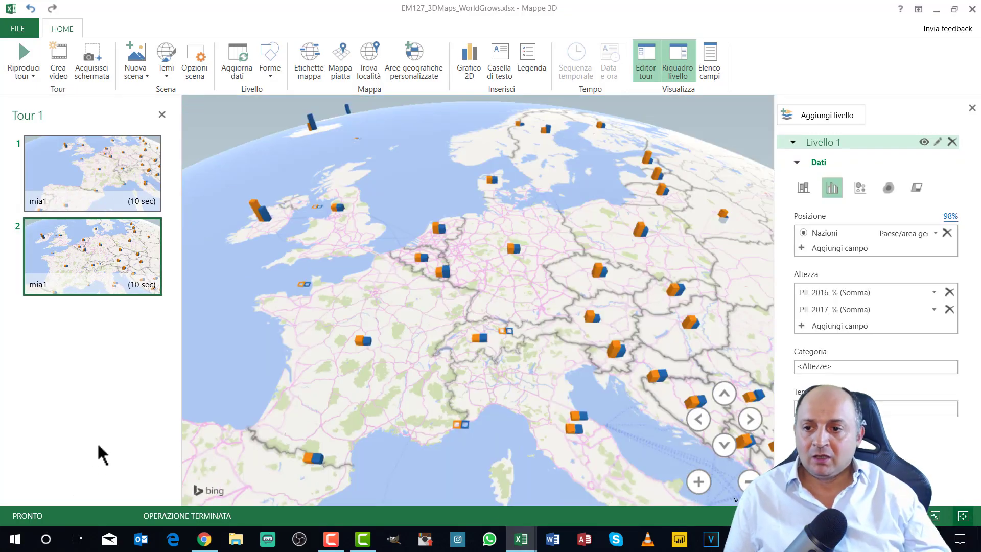
Copy scene 2 as scene 3 with a faster Ruota globo effect and 5,50-second transition.
{"action": "left_click", "coordinate": [132, 71]}
{"action": "left_click", "coordinate": [239, 105]}
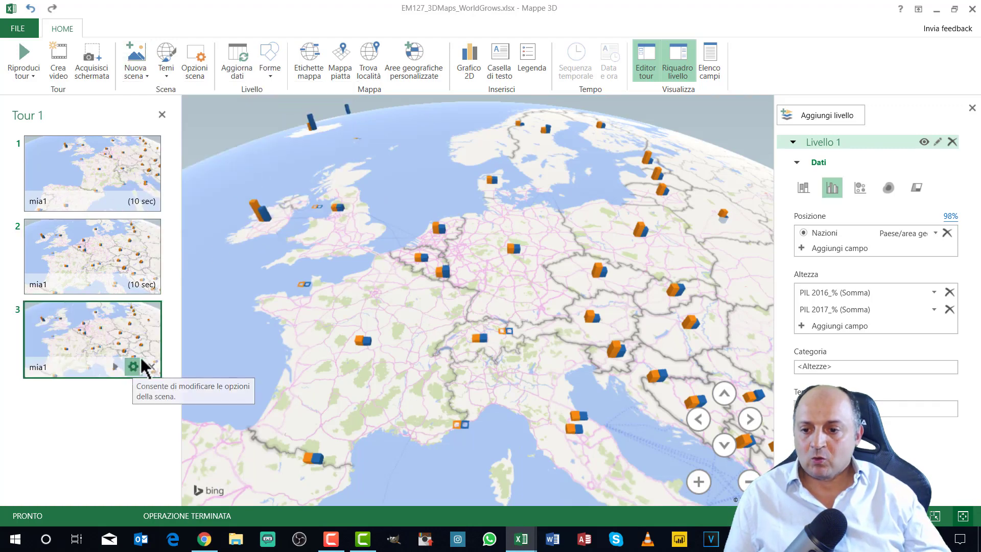
{"action": "left_click", "coordinate": [133, 368]}
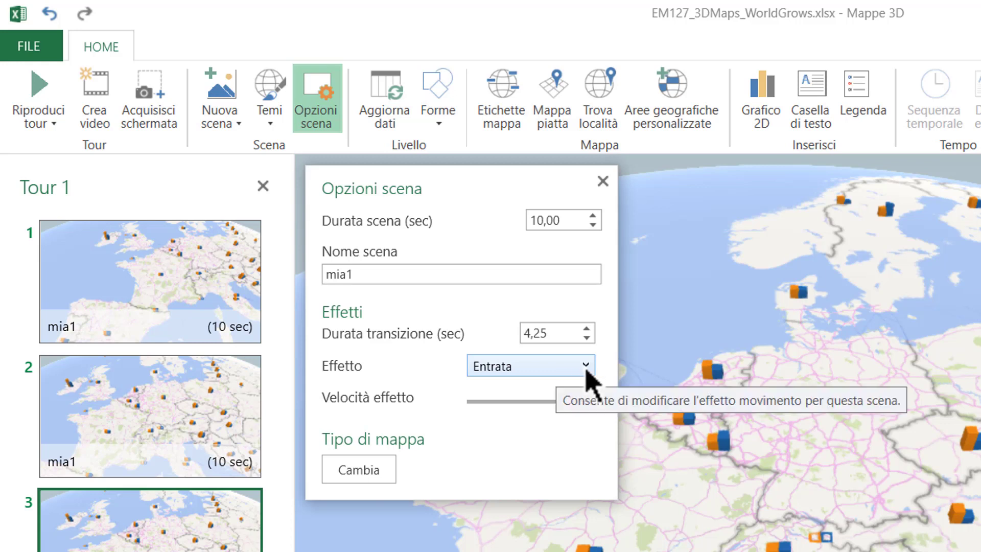
{"action": "left_click", "coordinate": [586, 373]}
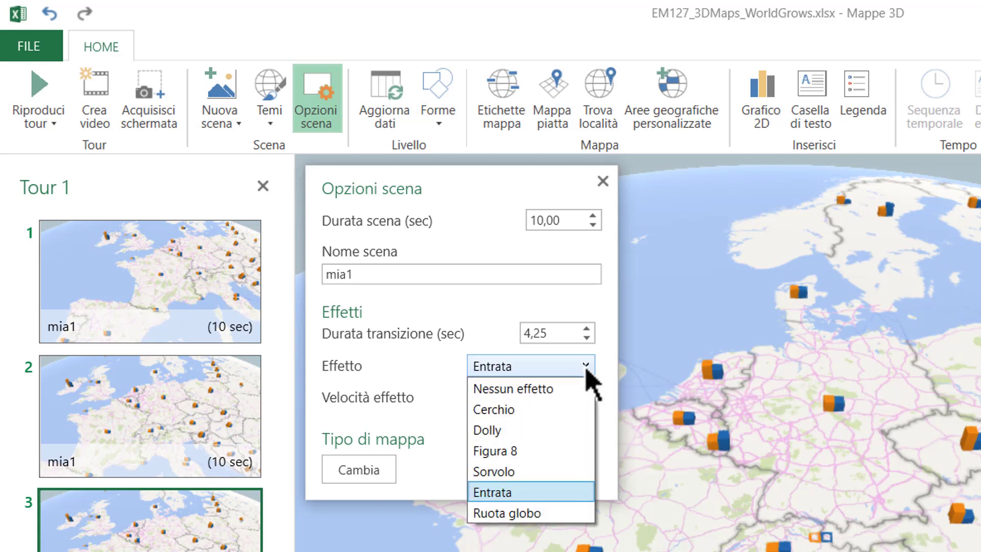
{"action": "left_click", "coordinate": [494, 498]}
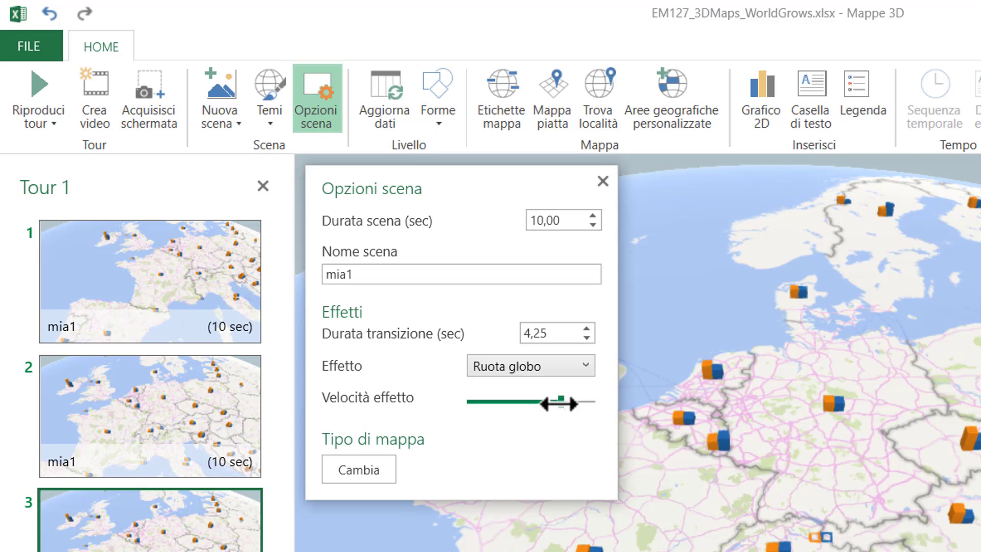
{"action": "left_click_drag", "start_coordinate": [559, 404], "coordinate": [570, 397]}
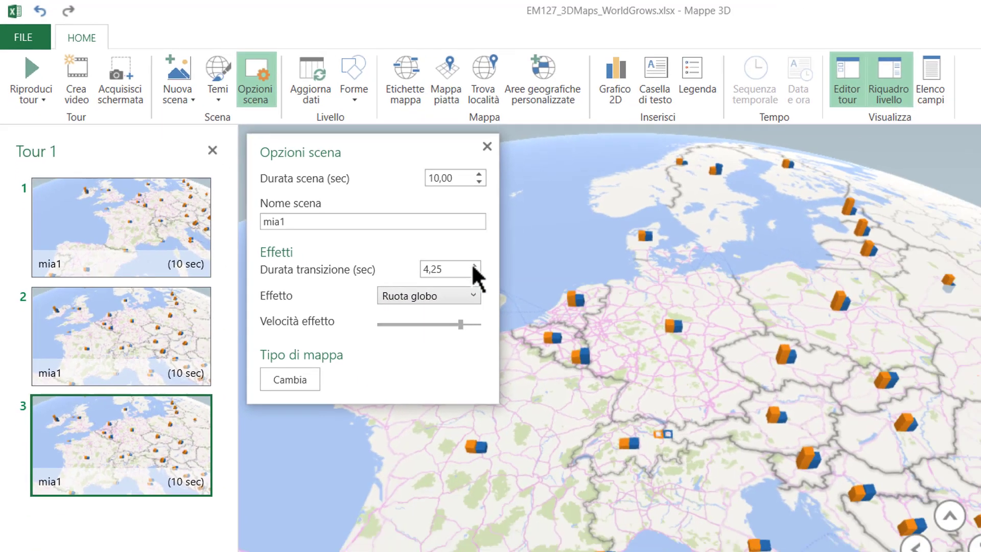
{"action": "left_click", "coordinate": [586, 329]}
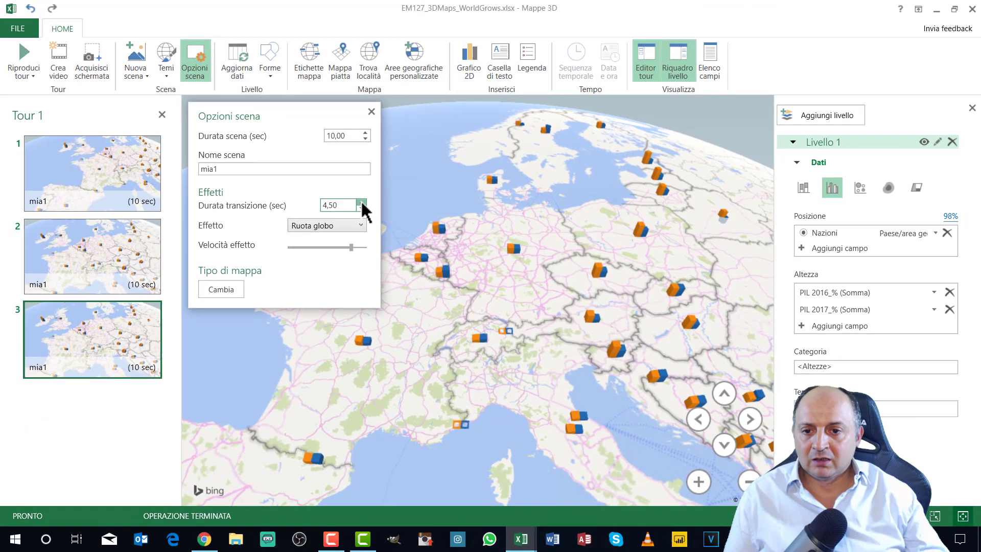
Reframe scene 3 on a wider view of Europe and preview the tour from it.
{"action": "left_click_drag", "start_coordinate": [486, 320], "coordinate": [437, 328]}
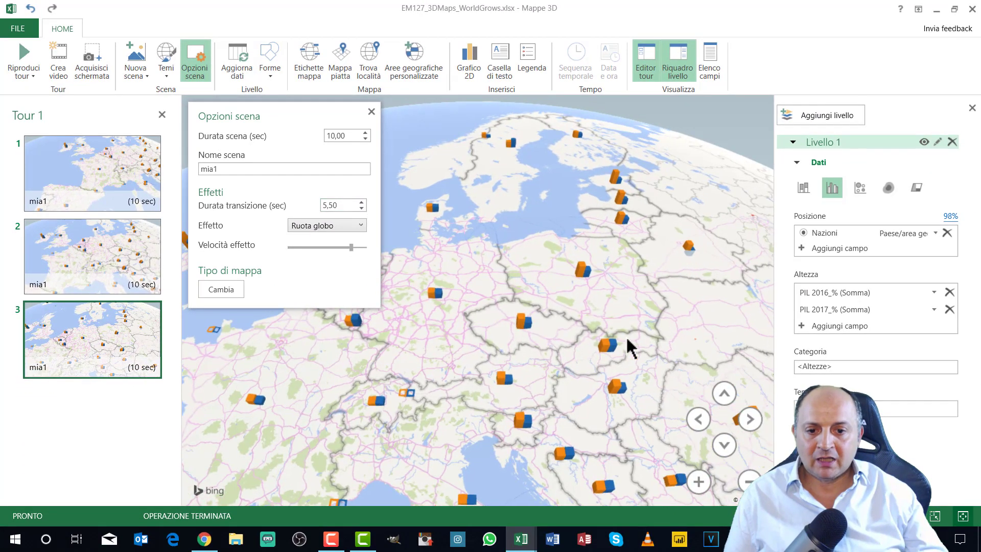
{"action": "scroll", "coordinate": [478, 301], "scroll_direction": "down", "scroll_amount": 3}
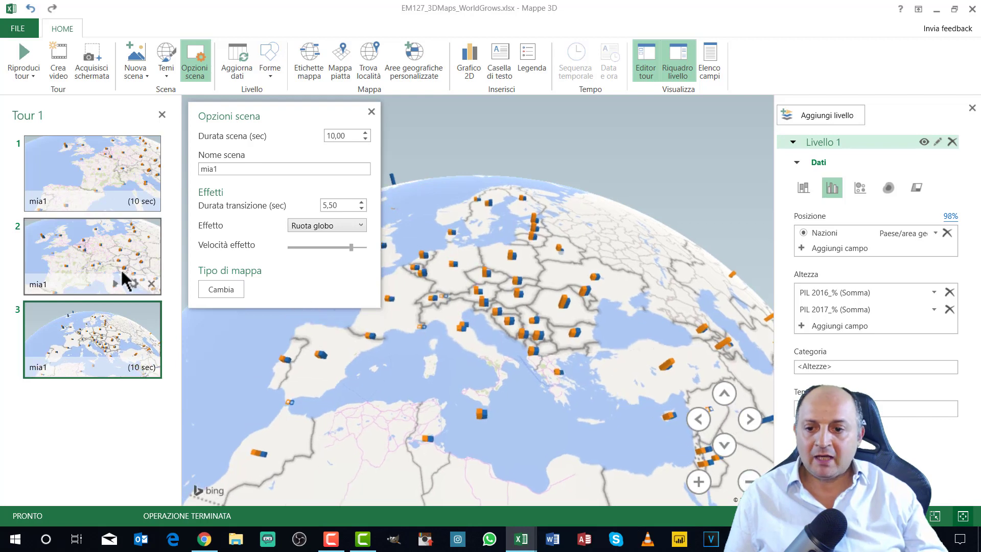
{"action": "left_click", "coordinate": [115, 366]}
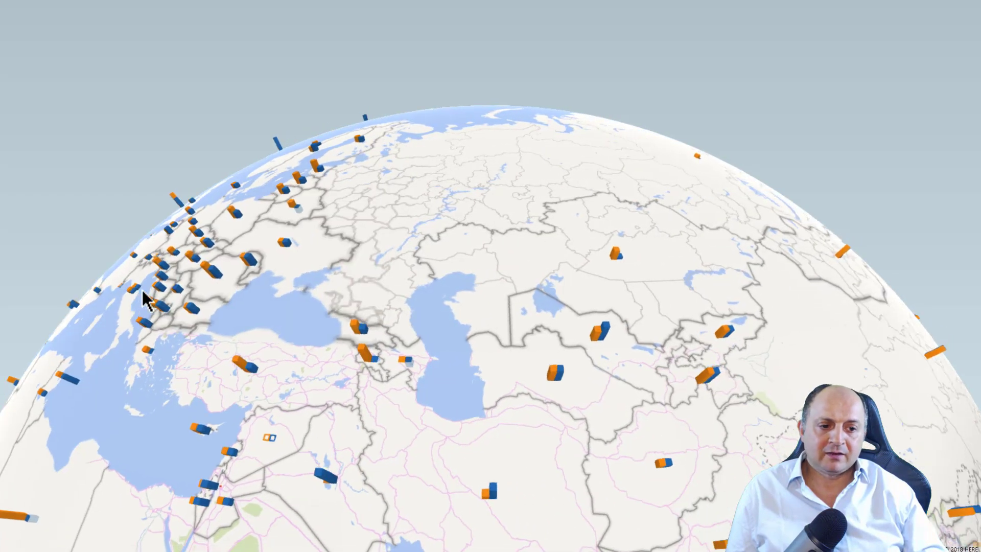
End the full-screen preview of scene 3 with Esc.
{"action": "key", "text": "Escape"}
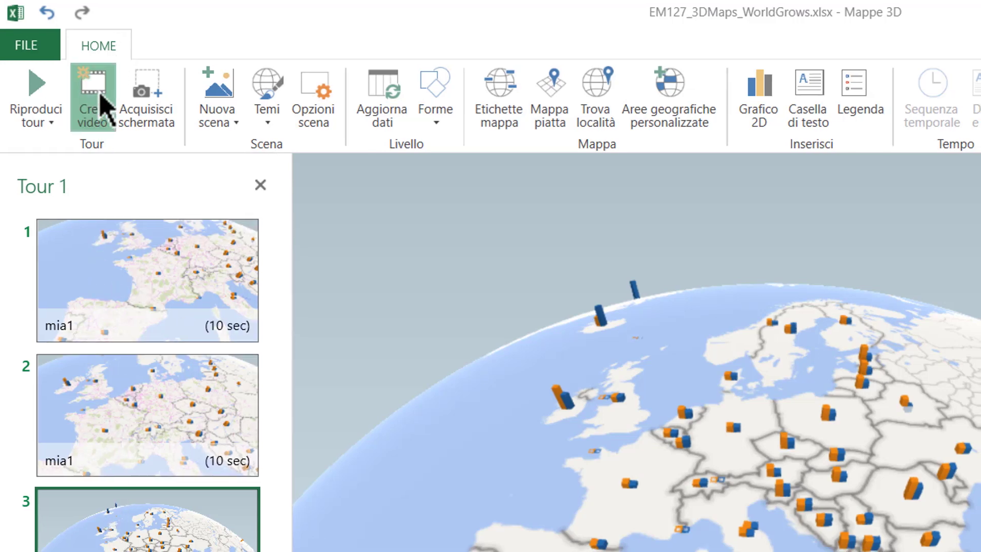
Export the tour as an HD 1080p video, saving it to the Desktop.
{"action": "left_click", "coordinate": [100, 96]}
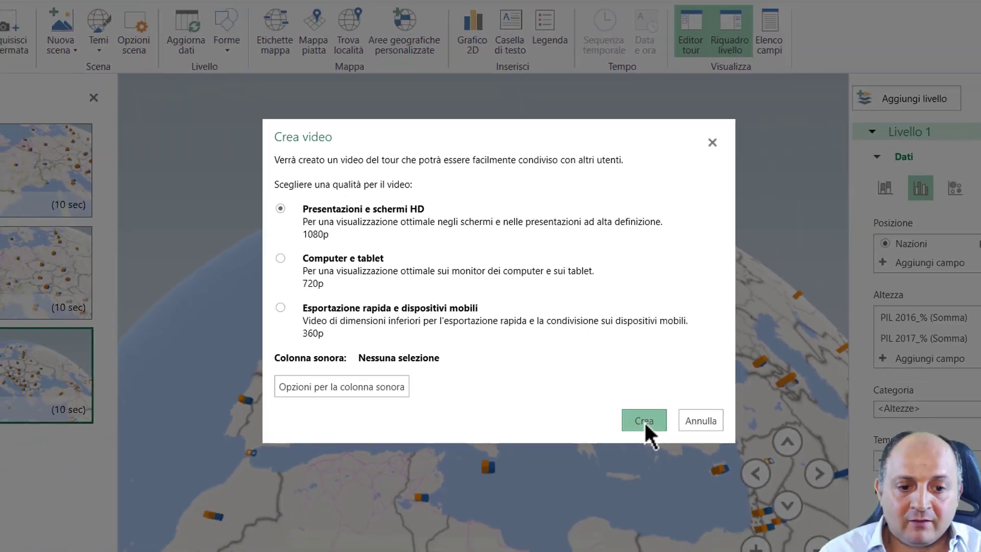
{"action": "left_click", "coordinate": [705, 496]}
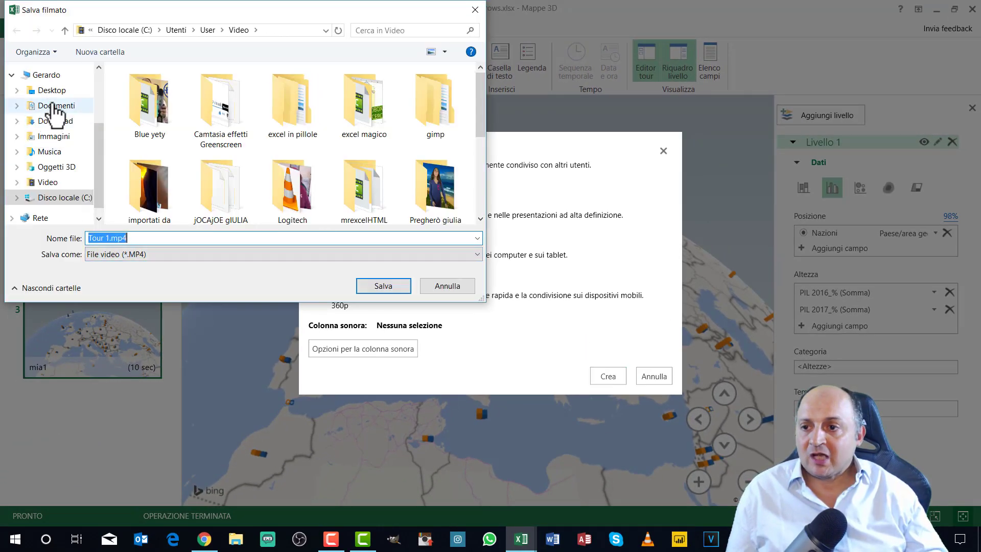
{"action": "left_click", "coordinate": [53, 105]}
{"action": "left_click", "coordinate": [52, 91]}
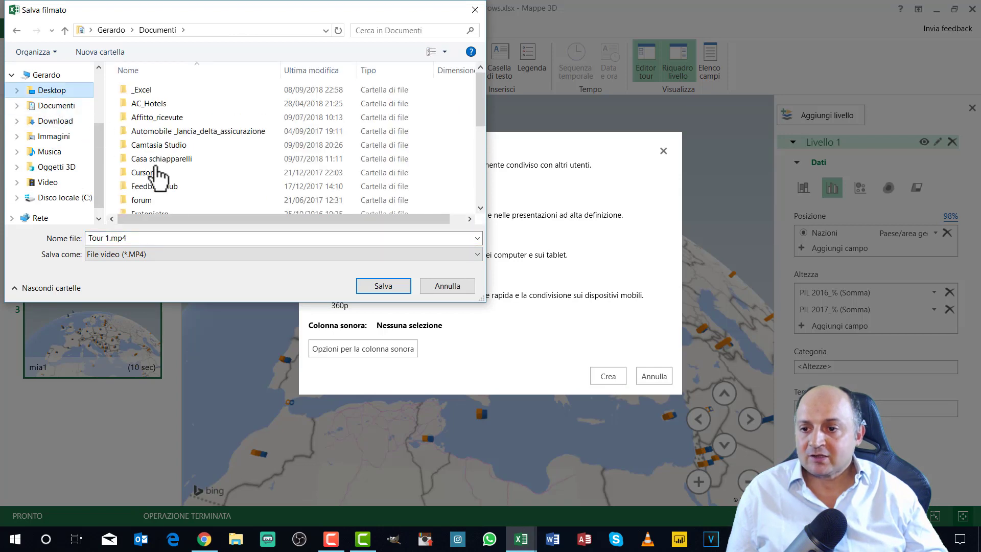
Name the video Tour 2.mp4, save it, and dismiss the completed-video notice.
{"action": "left_click", "coordinate": [108, 237]}
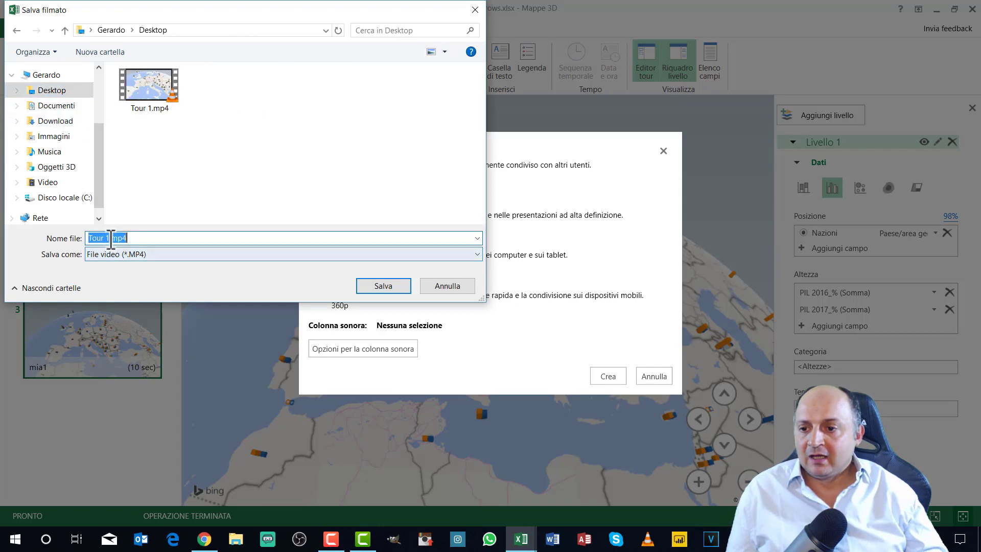
{"action": "key", "text": "BackSpace"}
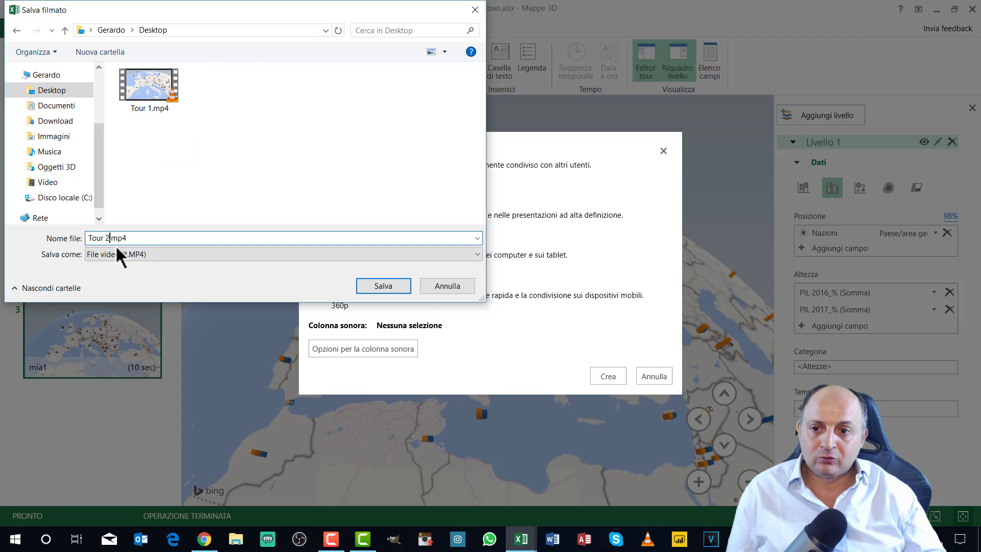
{"action": "type", "text": "2"}
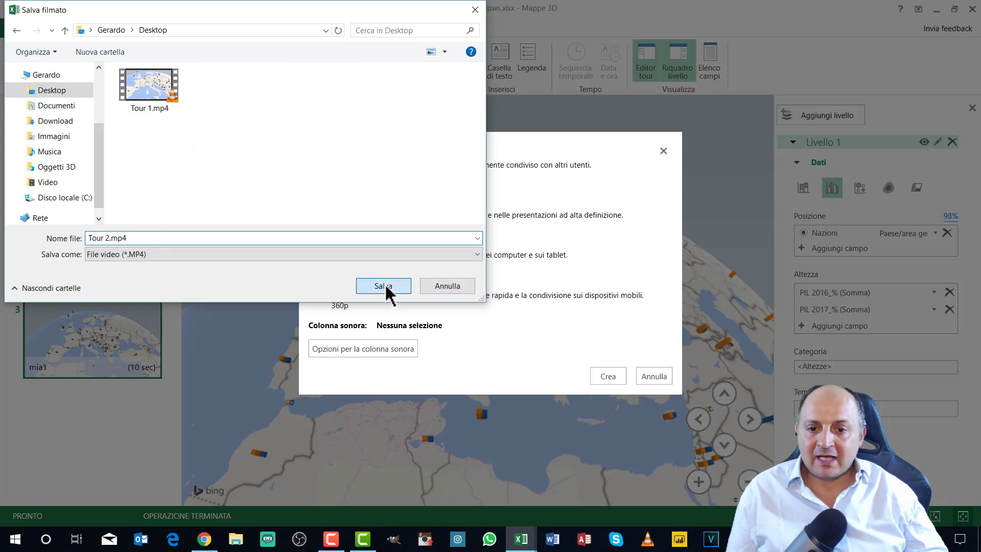
{"action": "left_click", "coordinate": [386, 286]}
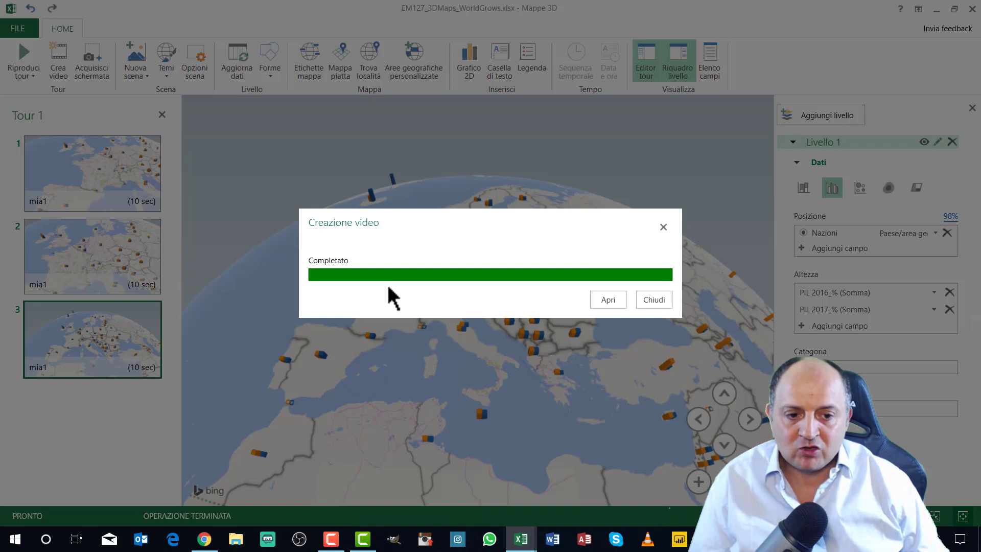
{"action": "left_click", "coordinate": [665, 226]}
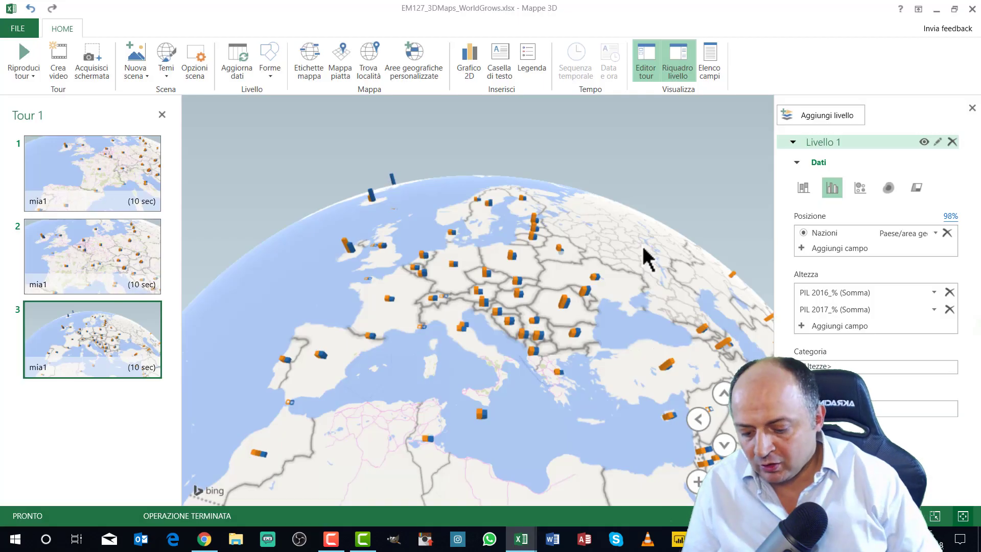
Open Tour 2.mp4 from the desktop in VLC, watch it through, then close VLC.
{"action": "key", "text": "super+d"}
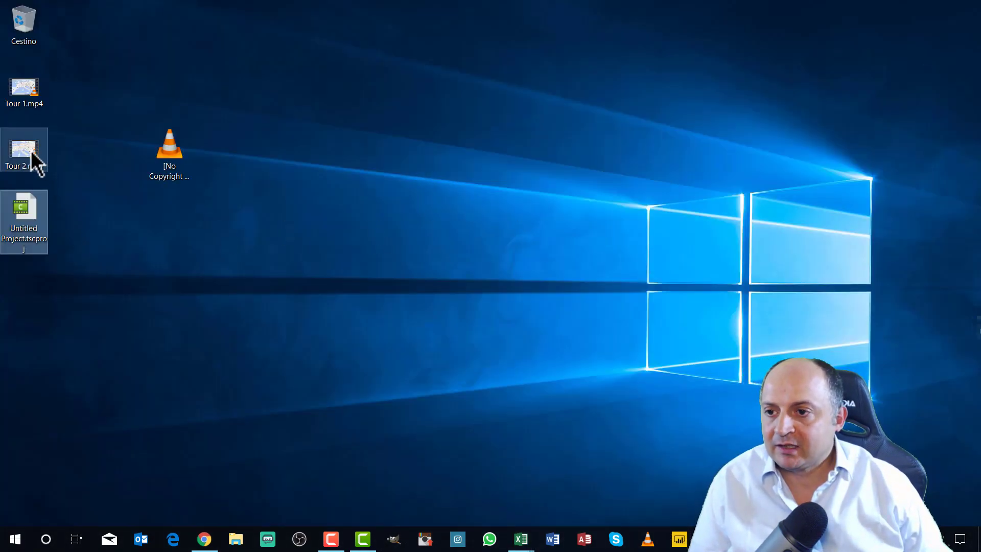
{"action": "left_click", "coordinate": [81, 251]}
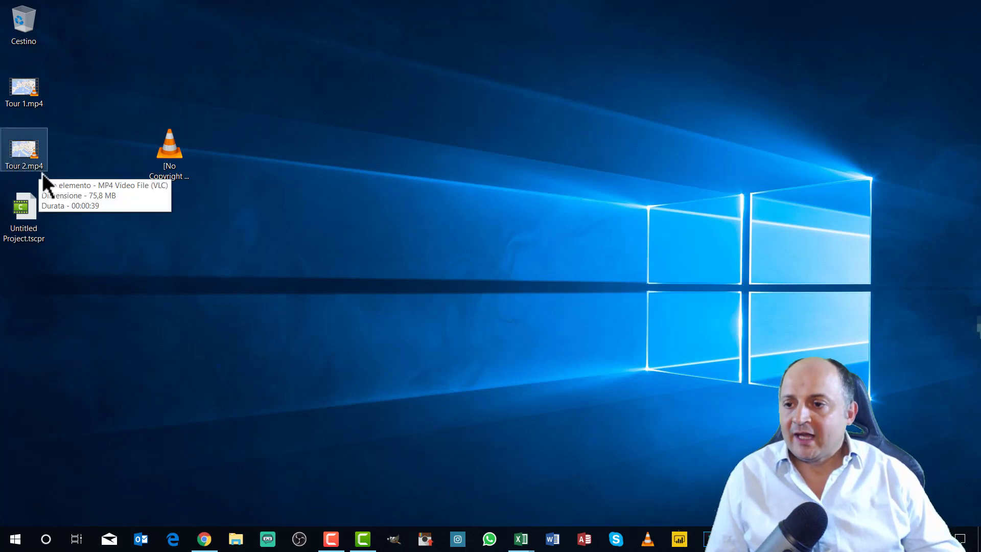
{"action": "double_click", "coordinate": [23, 155]}
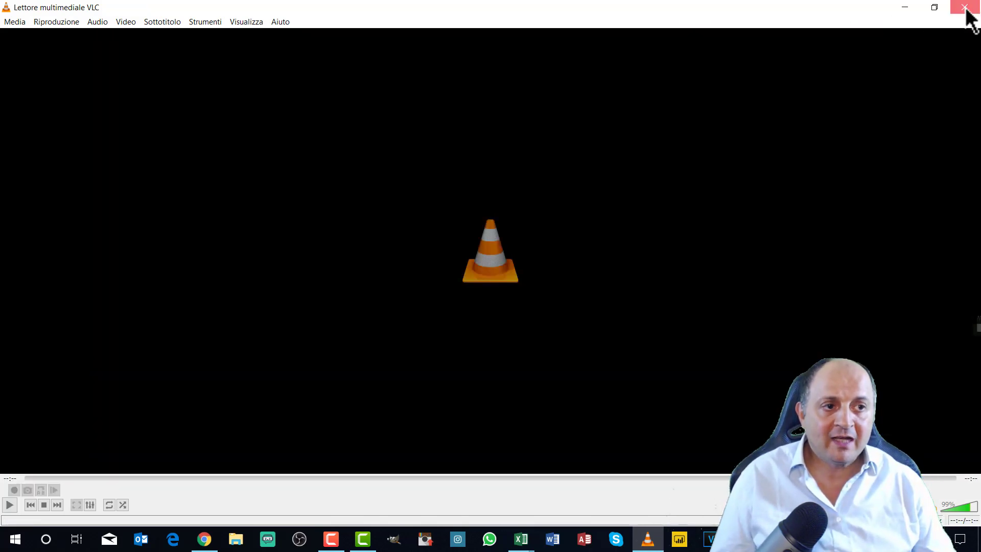
{"action": "left_click", "coordinate": [964, 7]}
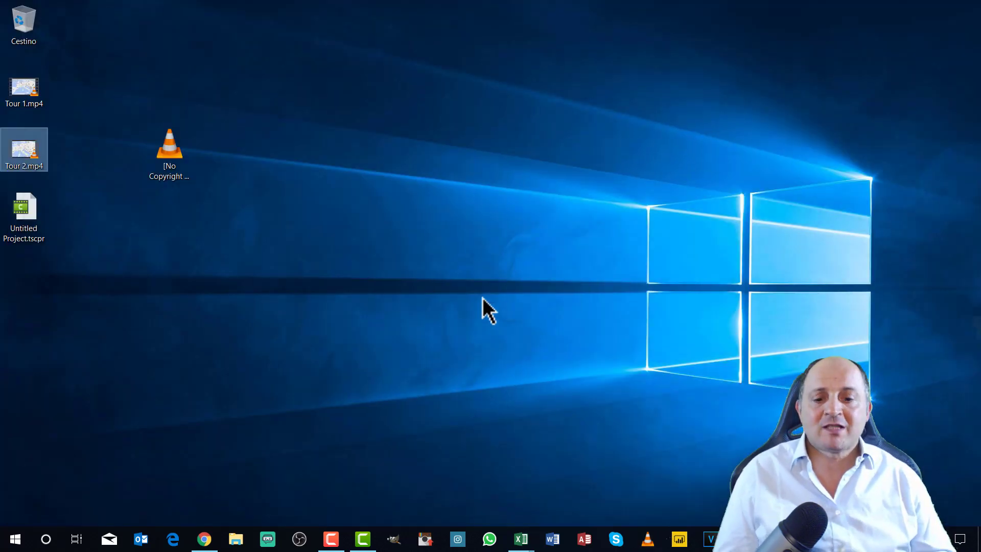